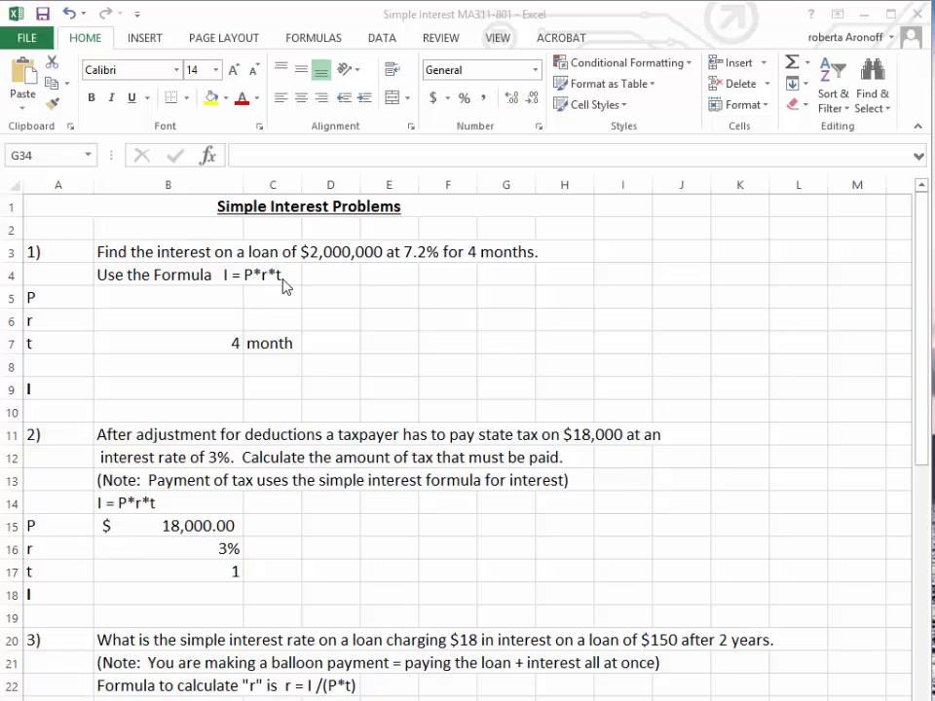
Enter problem 1's principal of 2,000,000 in B5 and the interest rate of 7.2% in B6.
left_click(160, 297)
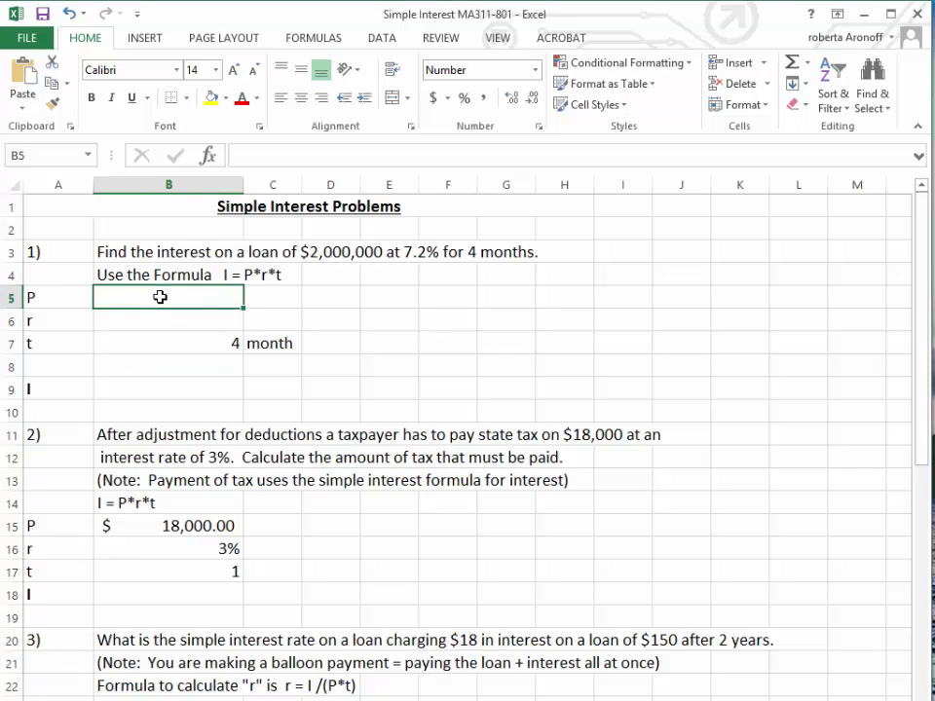
type("2")
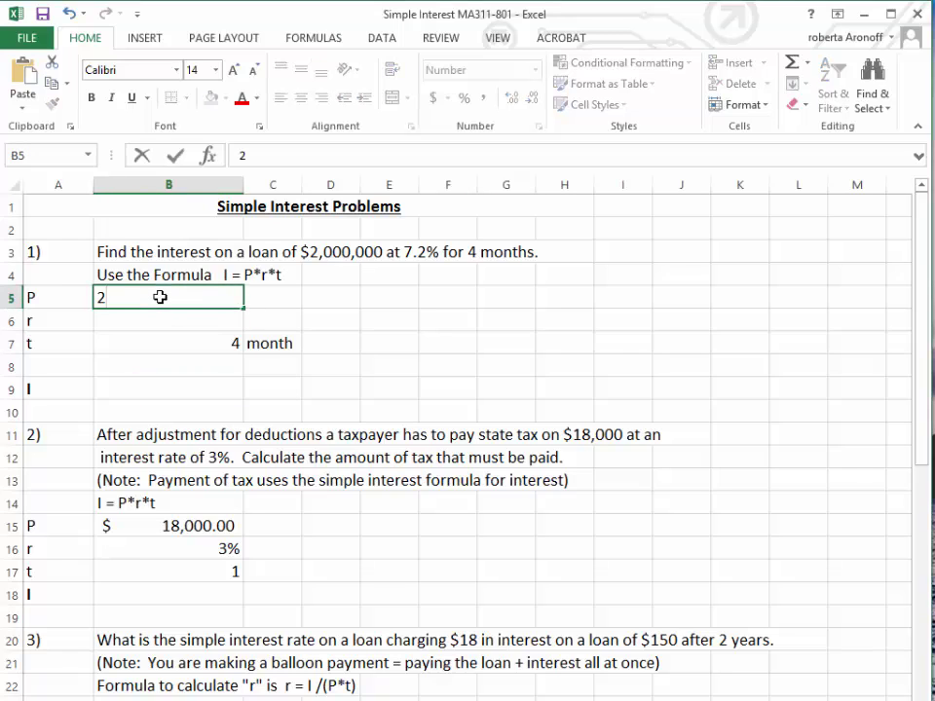
type(",00")
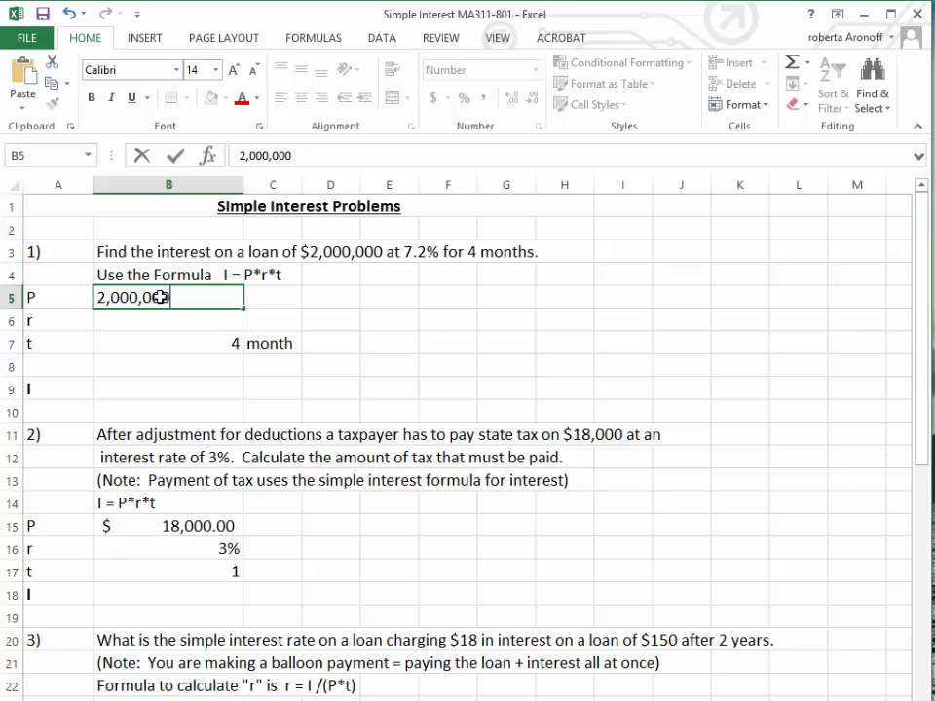
type("0,000")
left_click(170, 324)
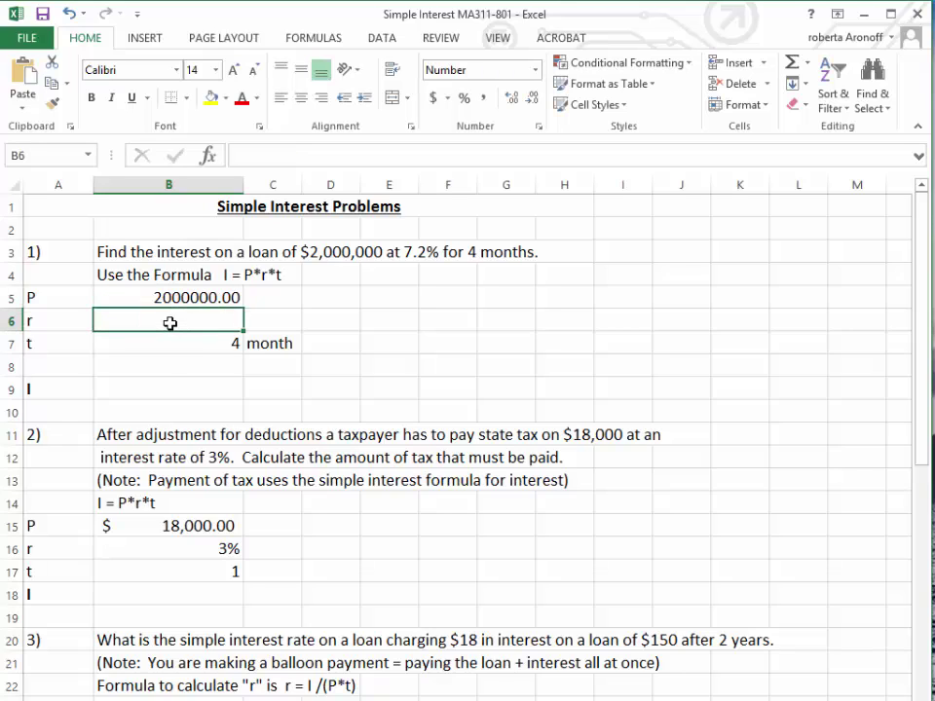
type("7.2")
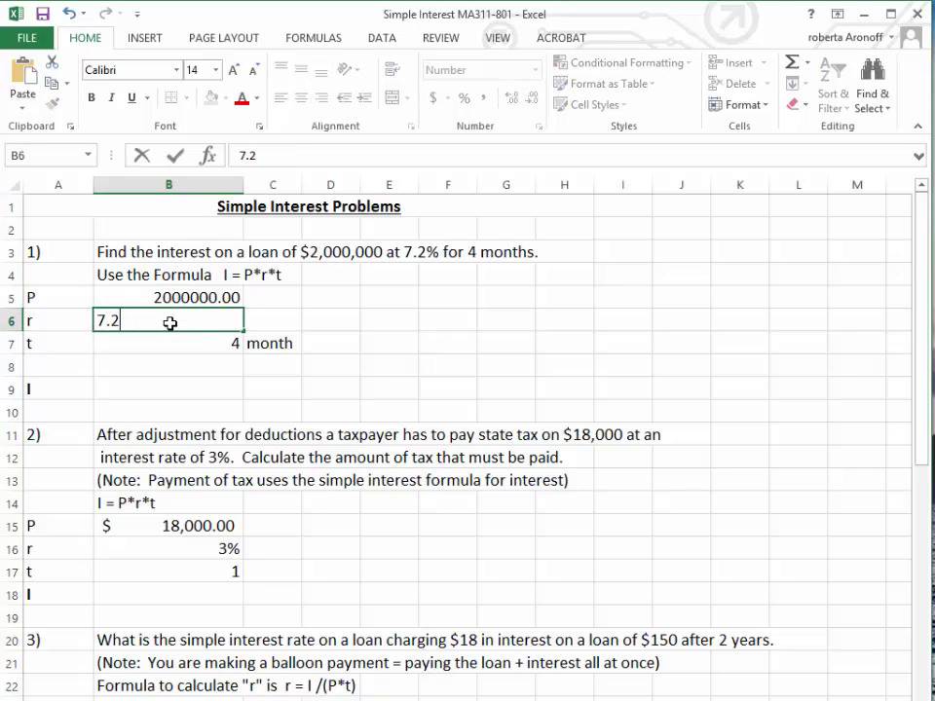
type("%")
left_click(173, 346)
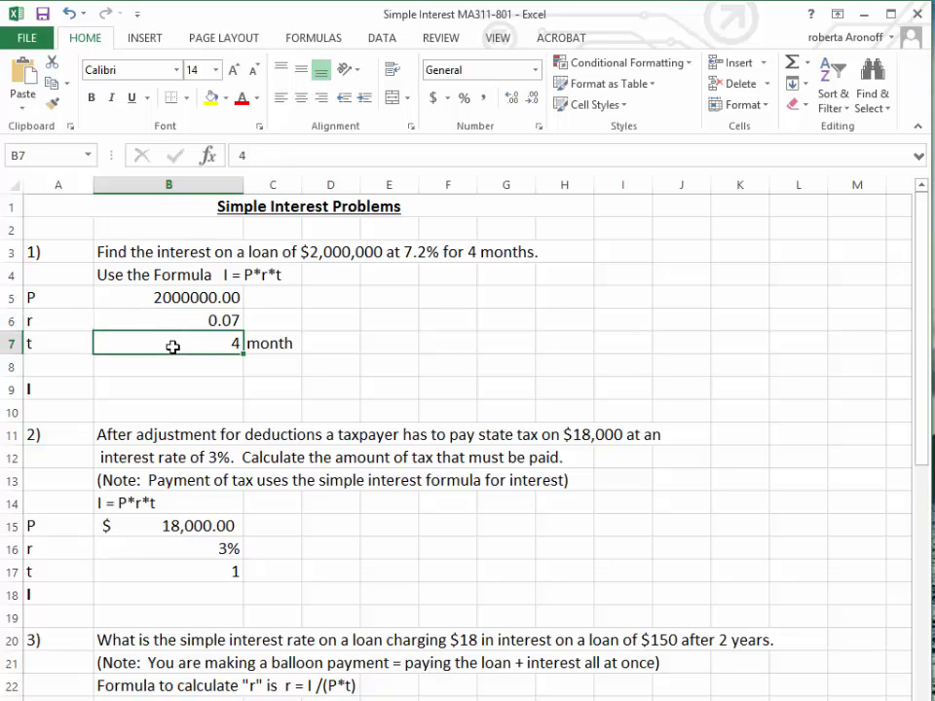
Format the principal in B5 as dollar accounting and the rate in B6 as a percentage.
left_click(160, 295)
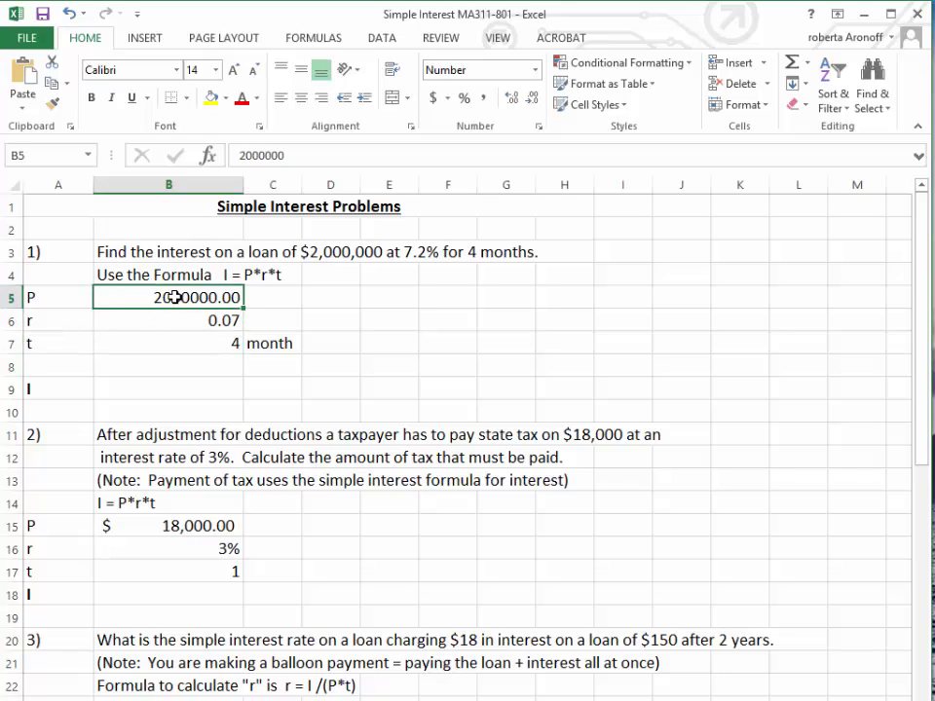
left_click(434, 98)
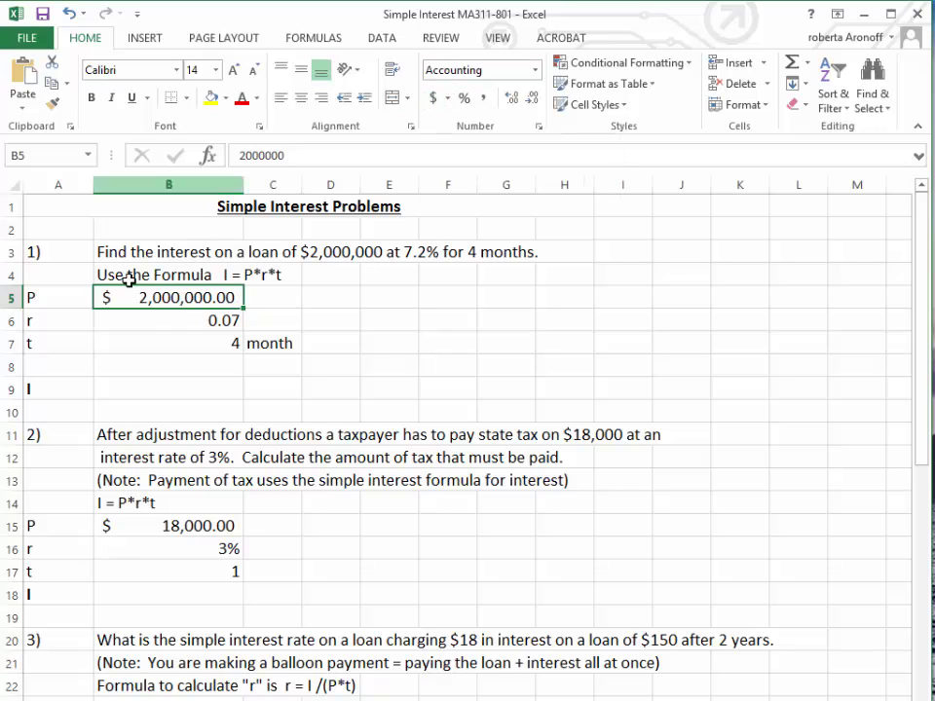
left_click(177, 325)
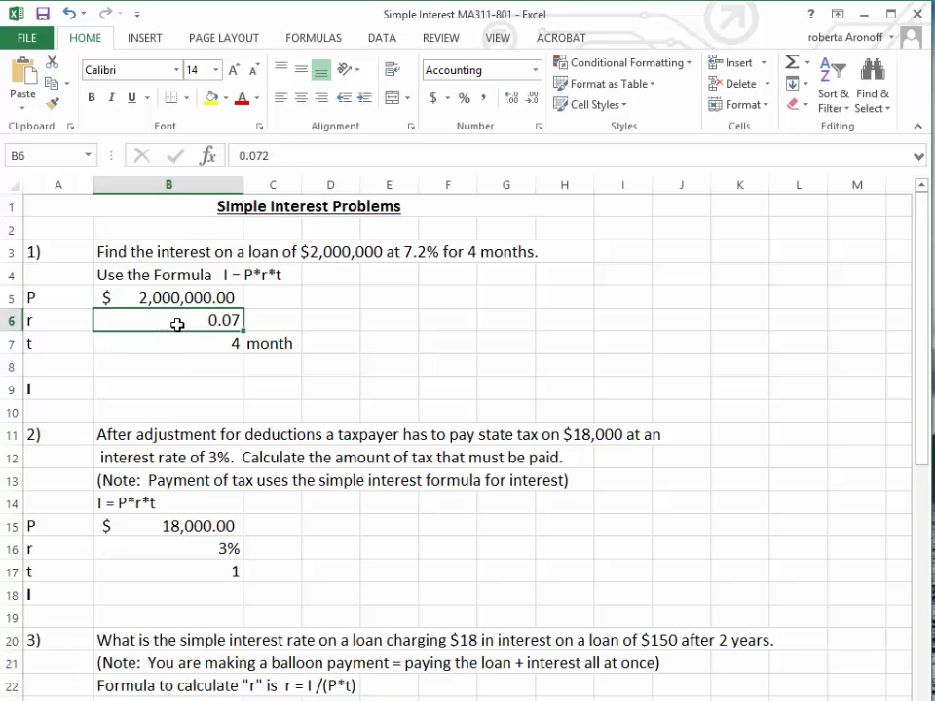
left_click(464, 107)
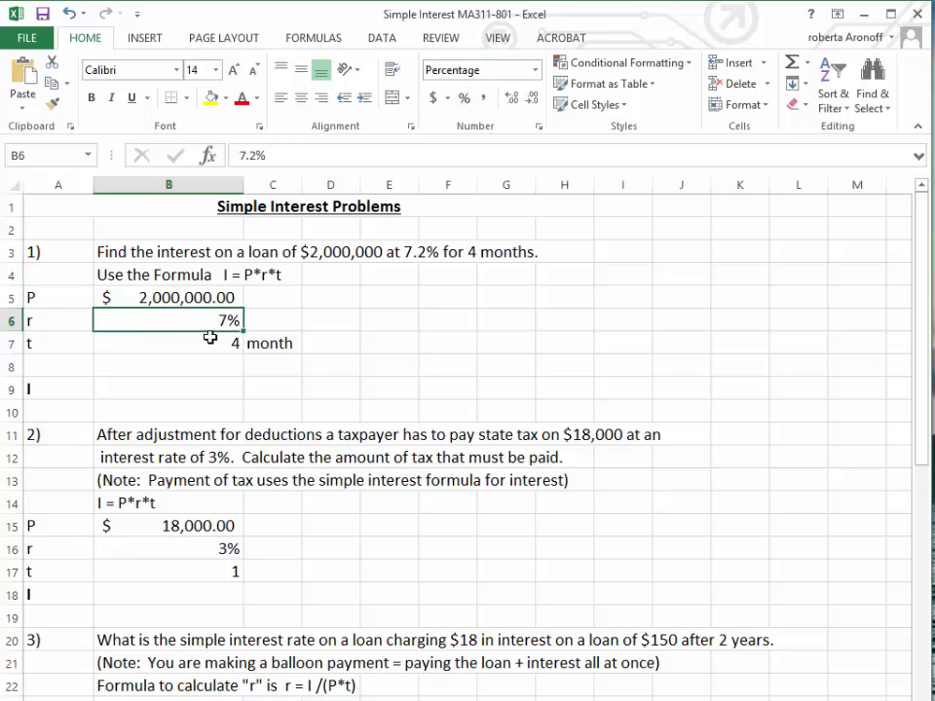
Convert problem 1's time from months to years in B8 with the formula =B7/12.
left_click(153, 366)
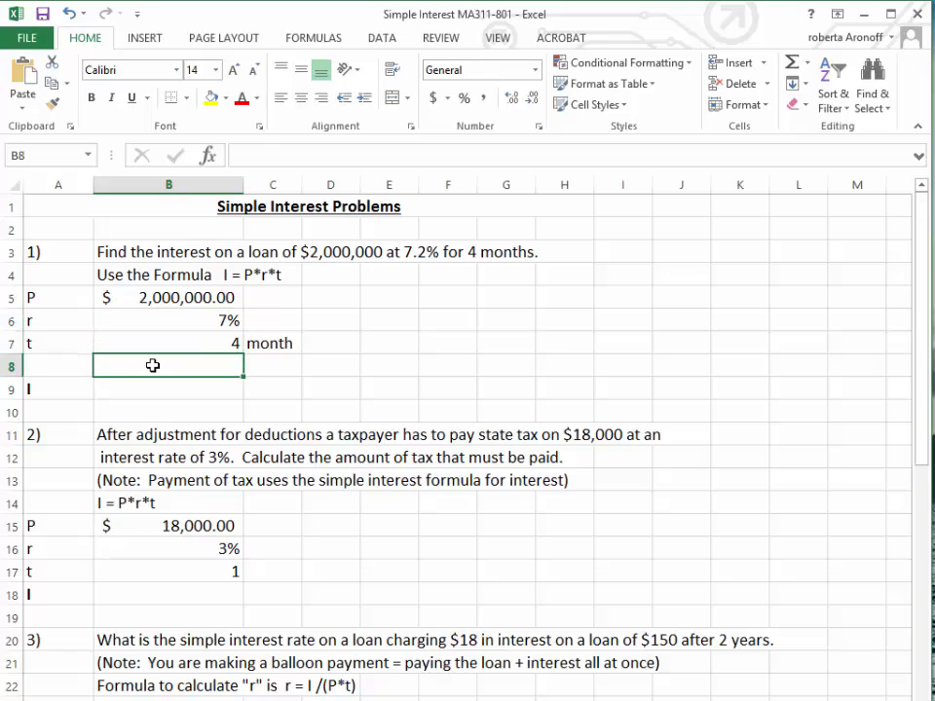
type("=")
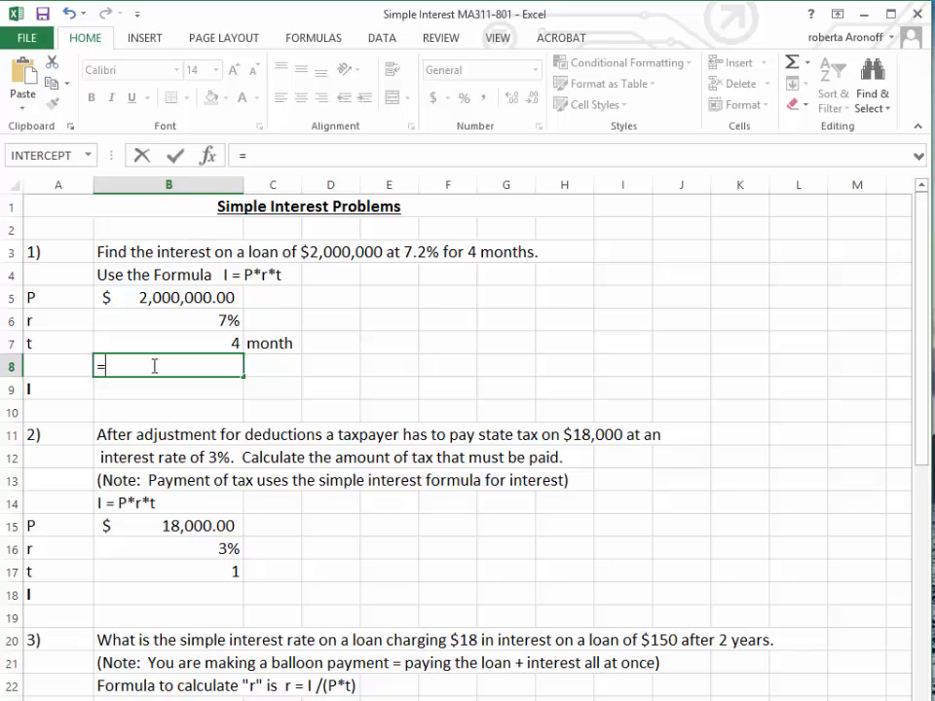
left_click(208, 338)
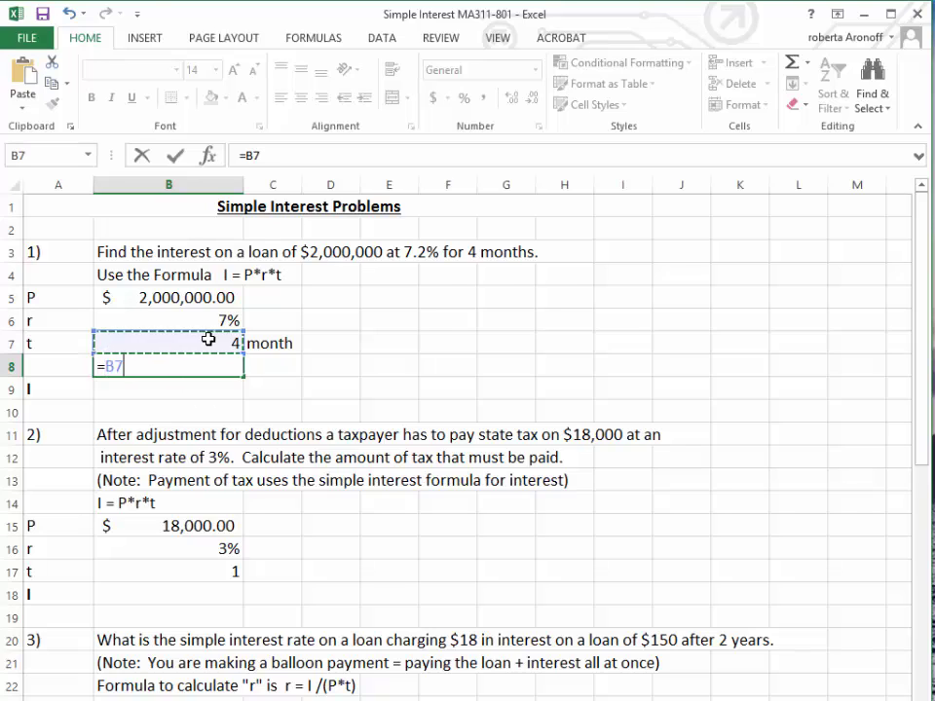
type("/12")
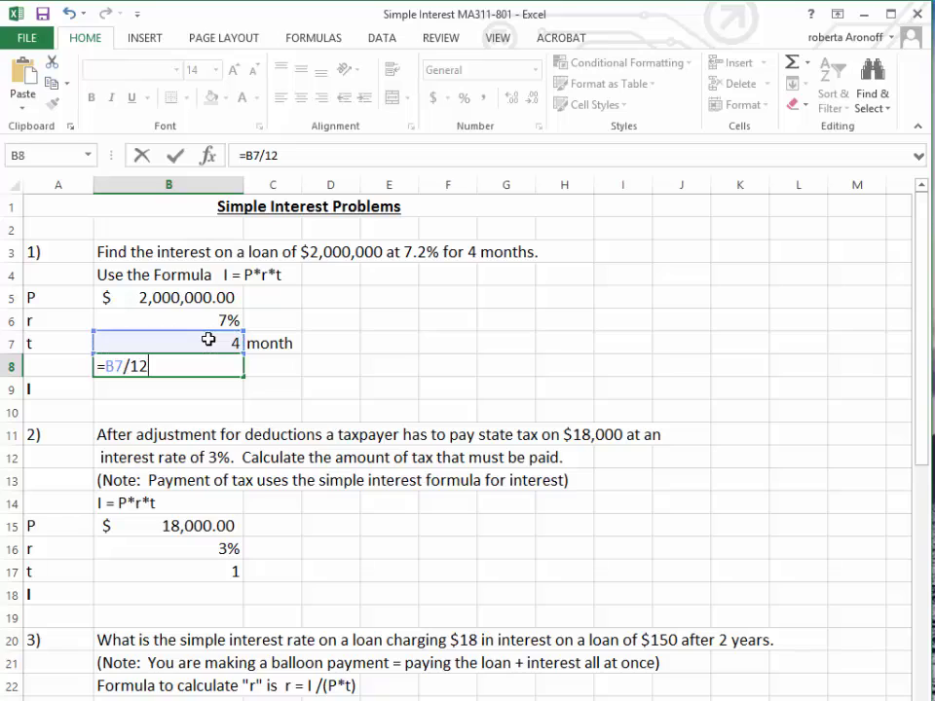
key("Return")
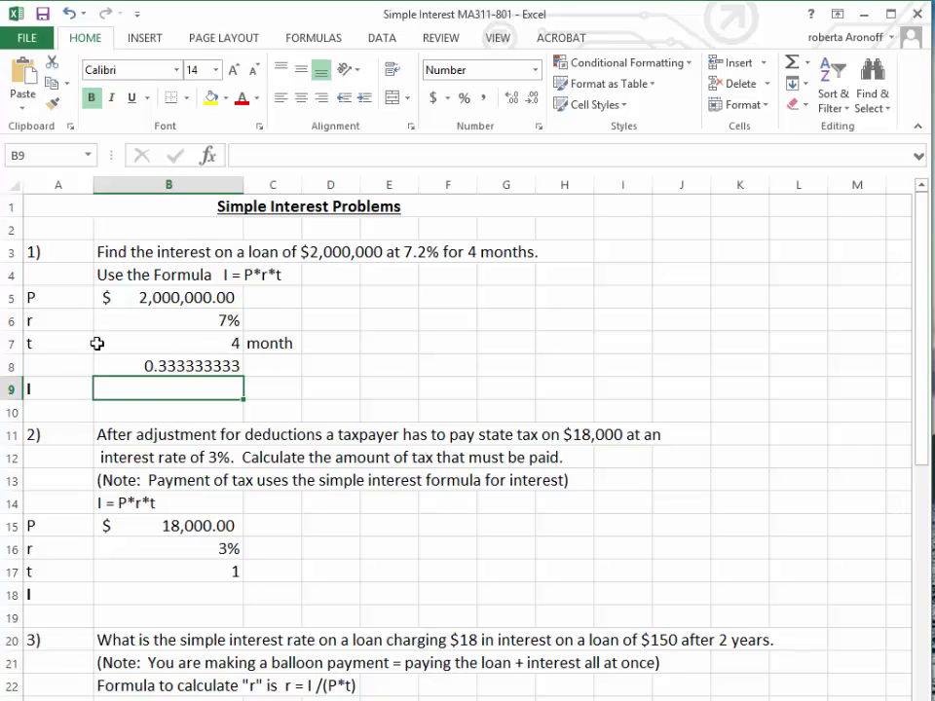
Calculate problem 1's interest in B9 with =B5*B6*B8 and format the result as dollar accounting.
type("=")
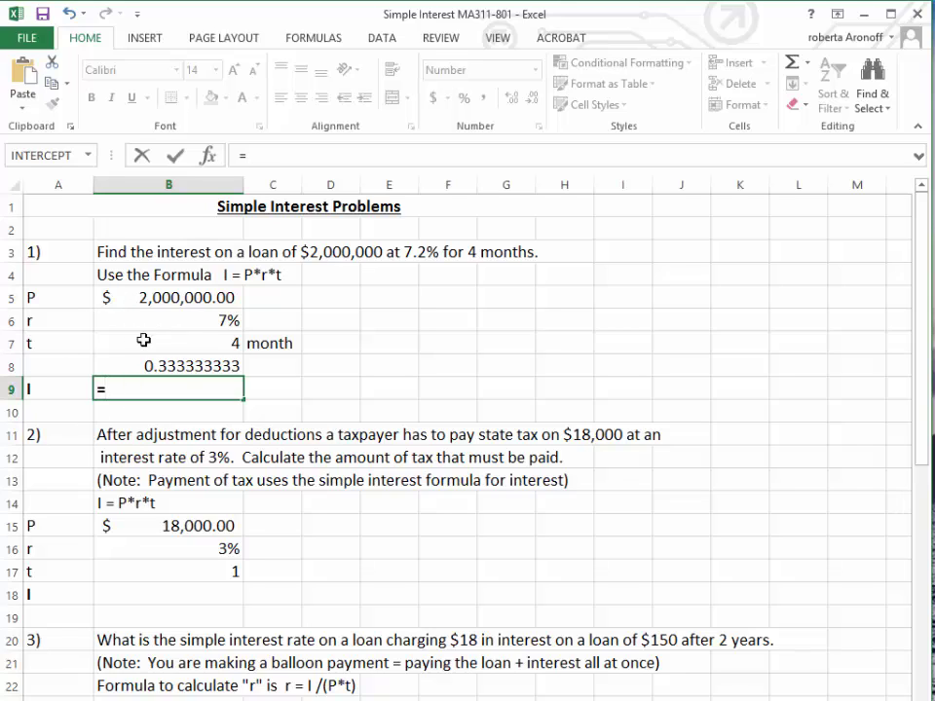
left_click(155, 300)
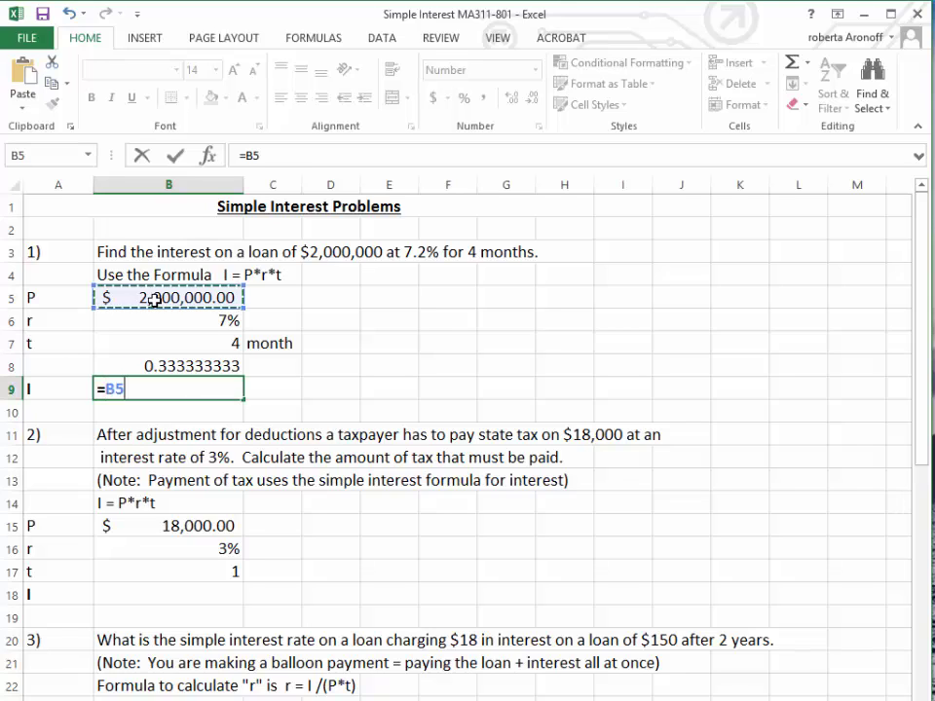
type("*")
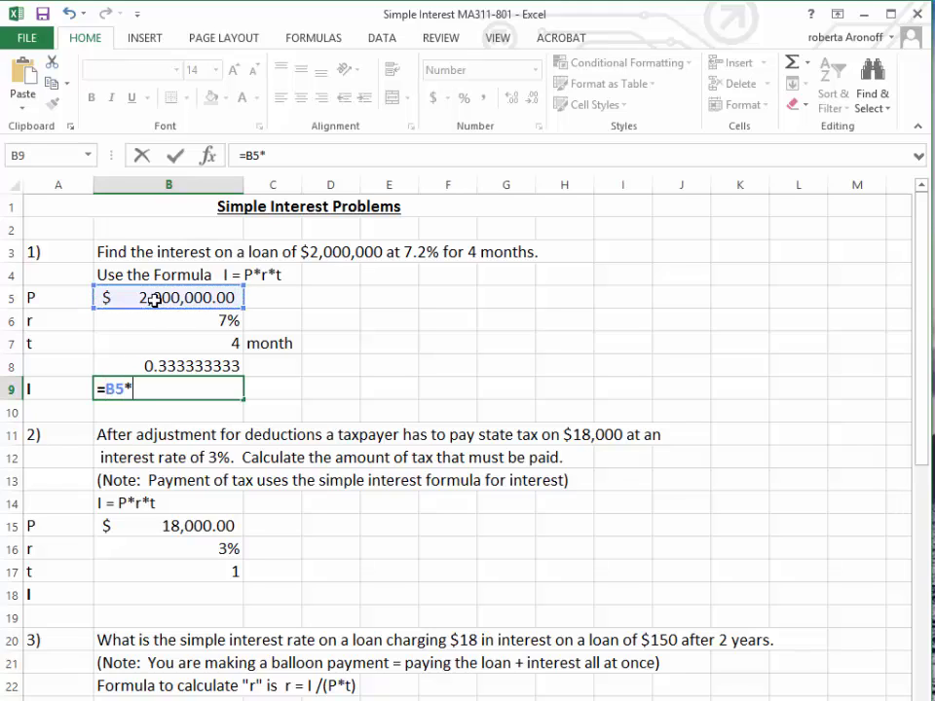
left_click(165, 323)
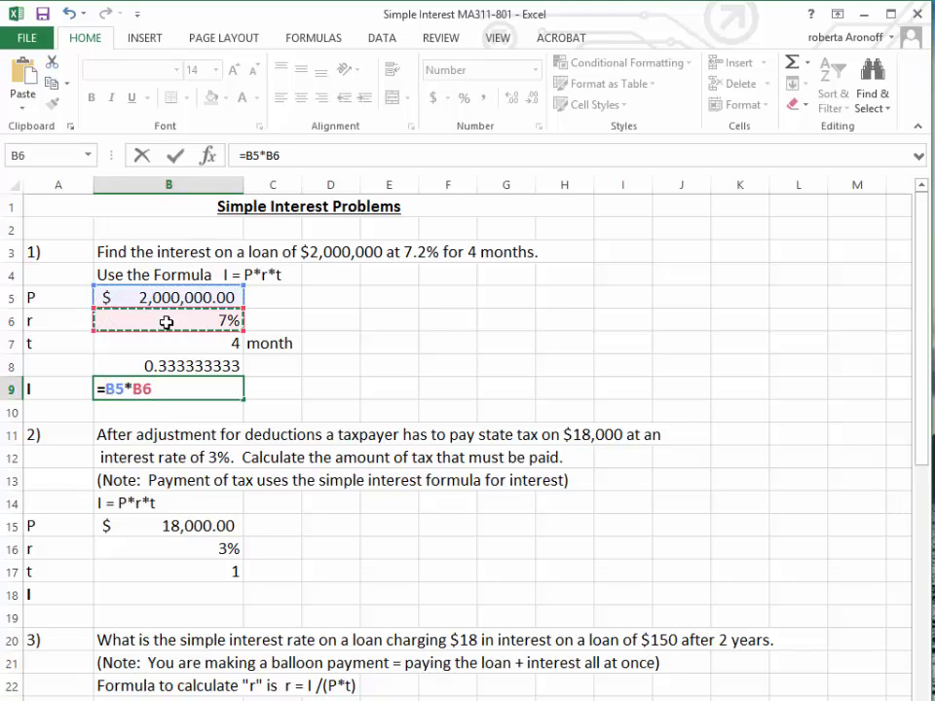
type("*")
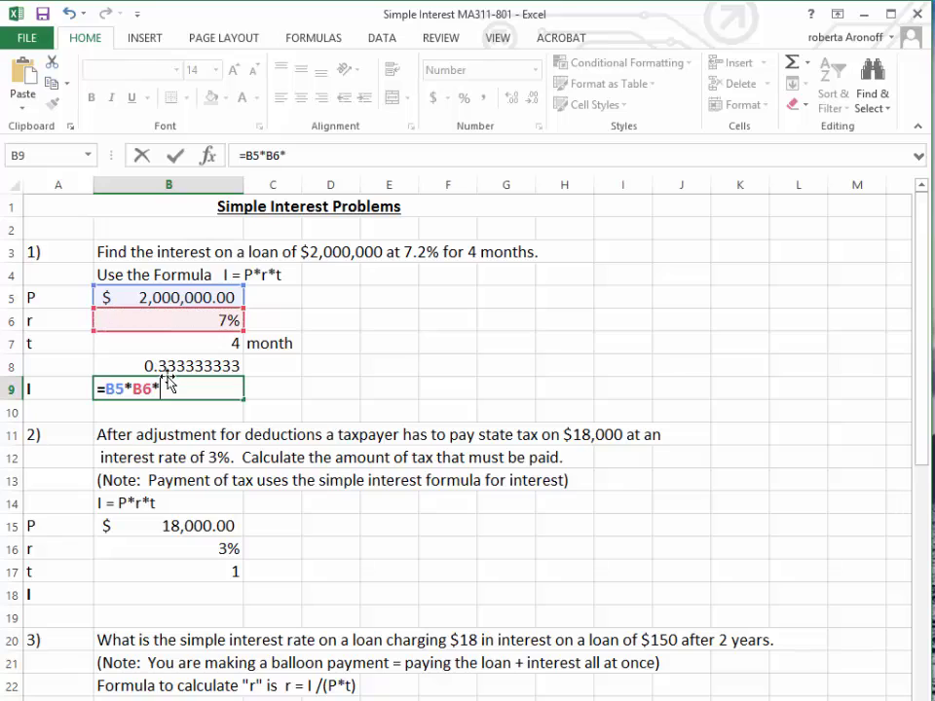
left_click(163, 366)
key("Return")
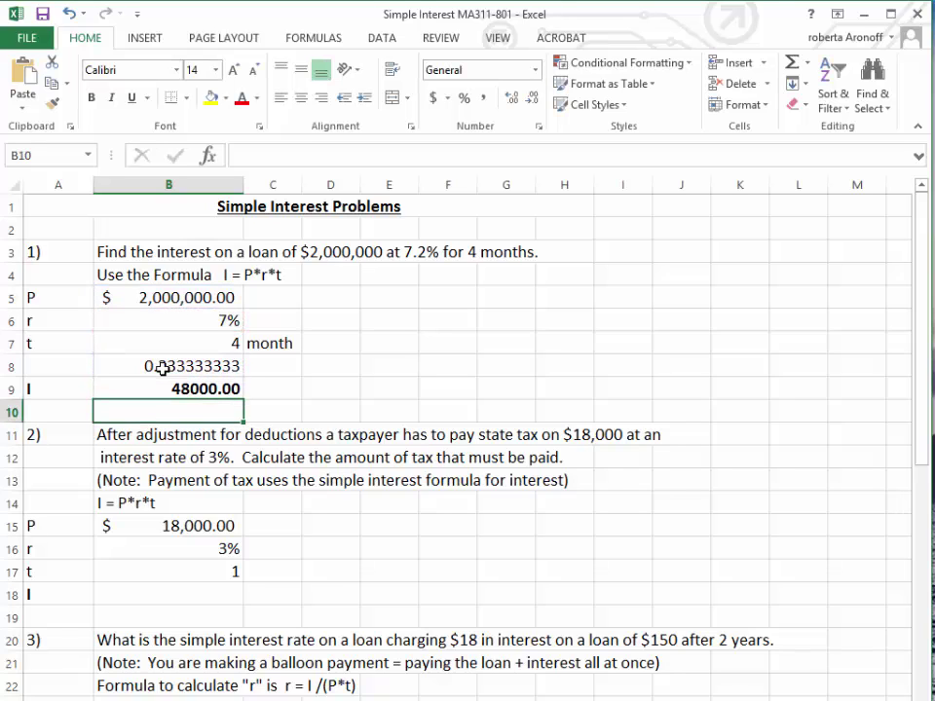
left_click(173, 388)
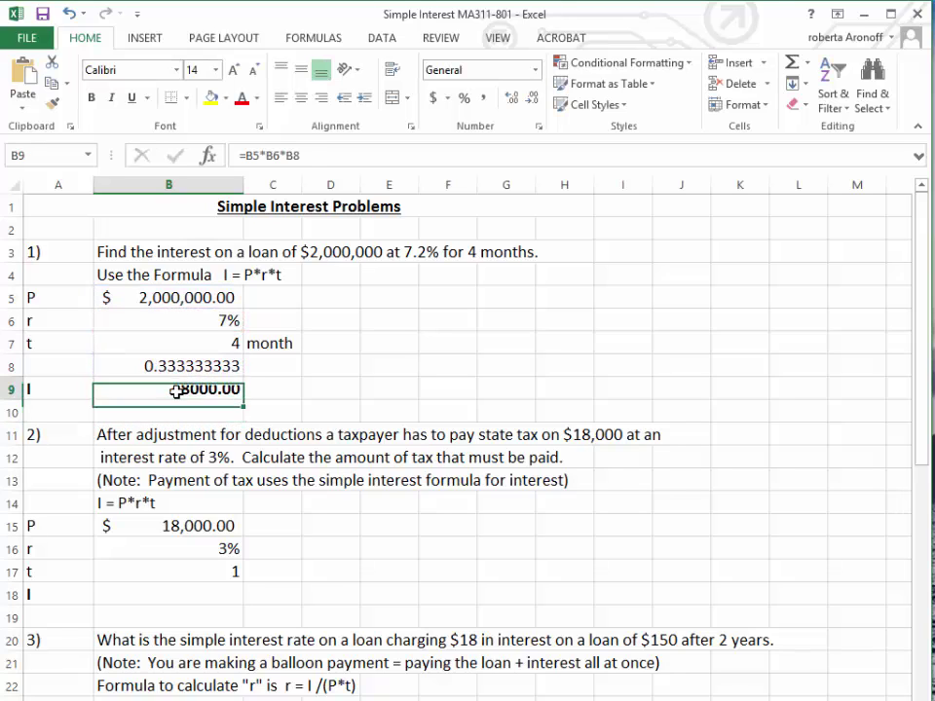
left_click(434, 101)
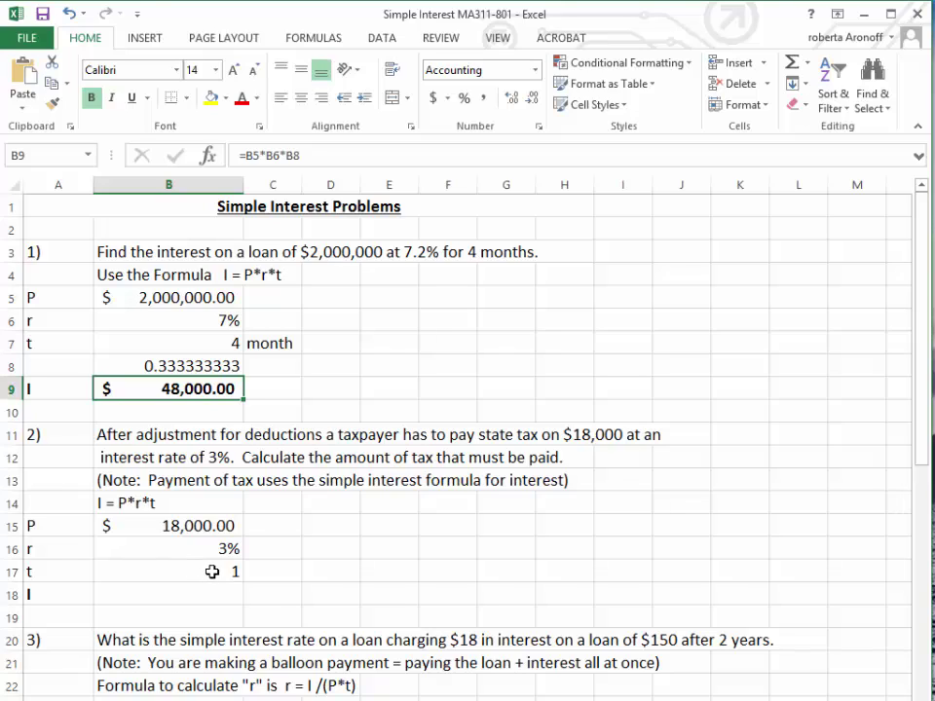
Calculate problem 2's tax amount in B18 with the formula =B15*B16*B17.
left_click(131, 589)
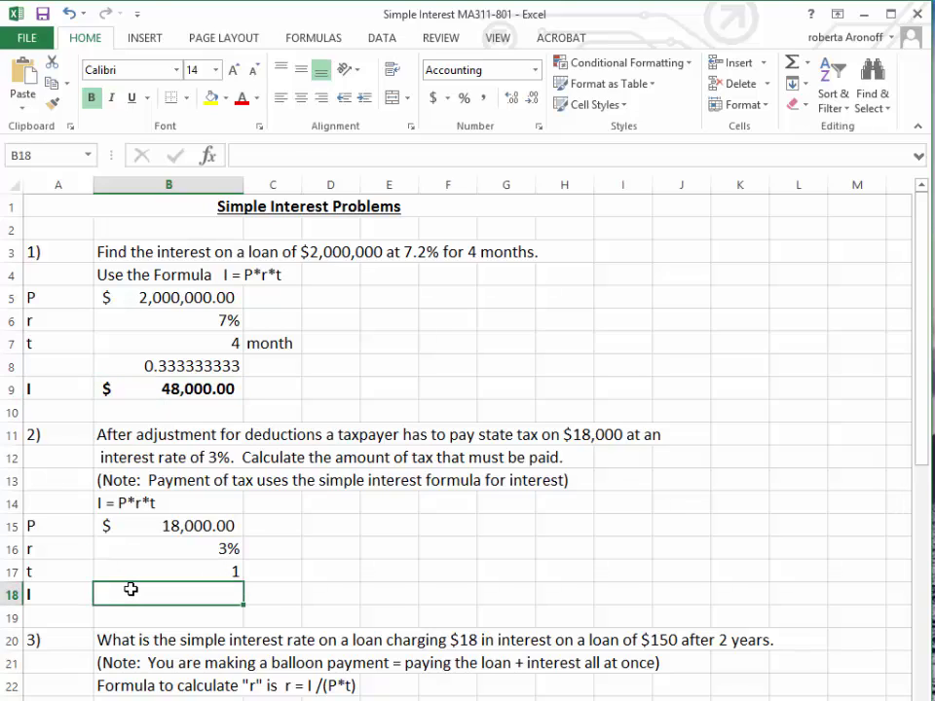
type("=")
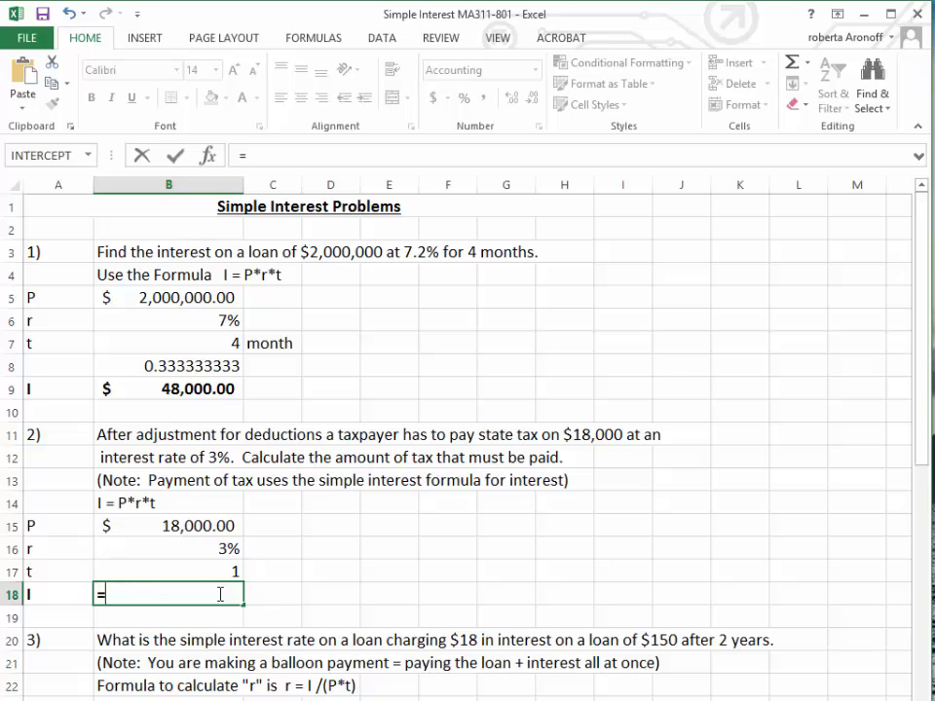
left_click(163, 529)
type("*")
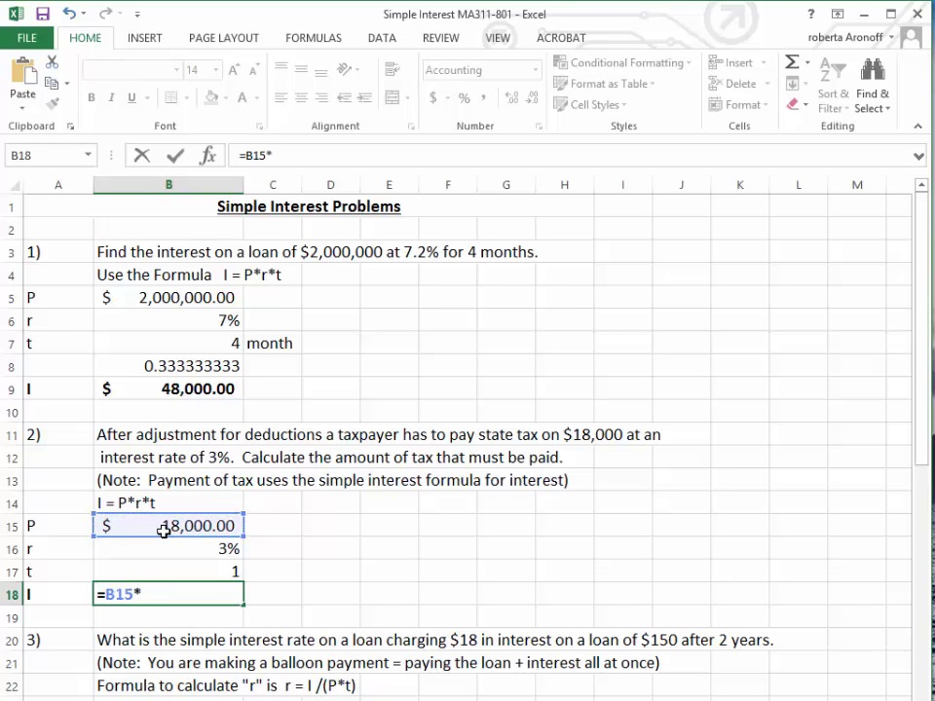
left_click(171, 548)
type("*")
left_click(176, 571)
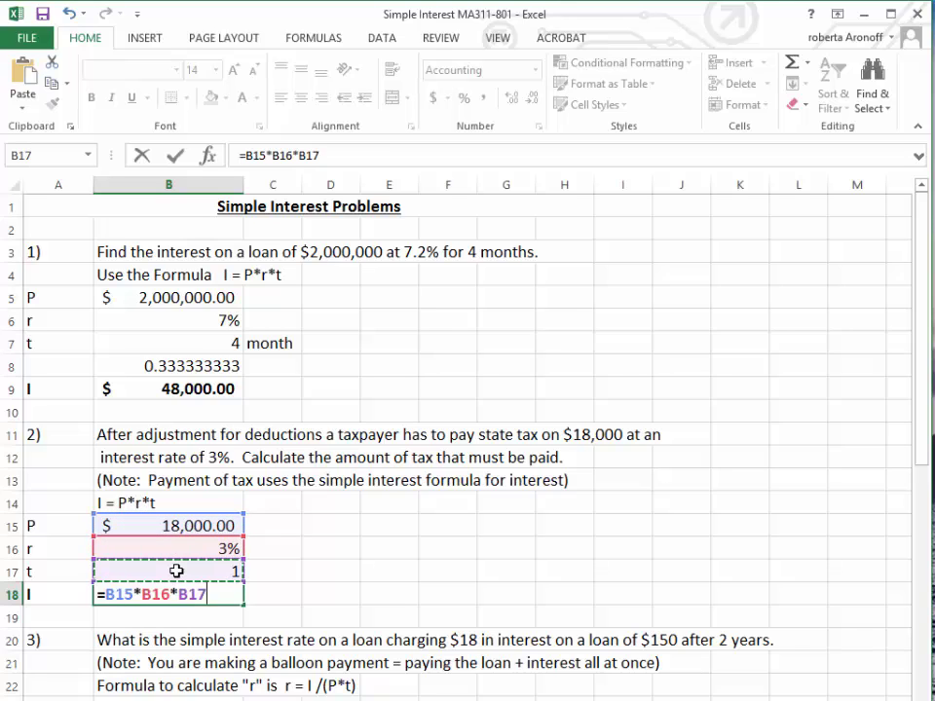
key("Return")
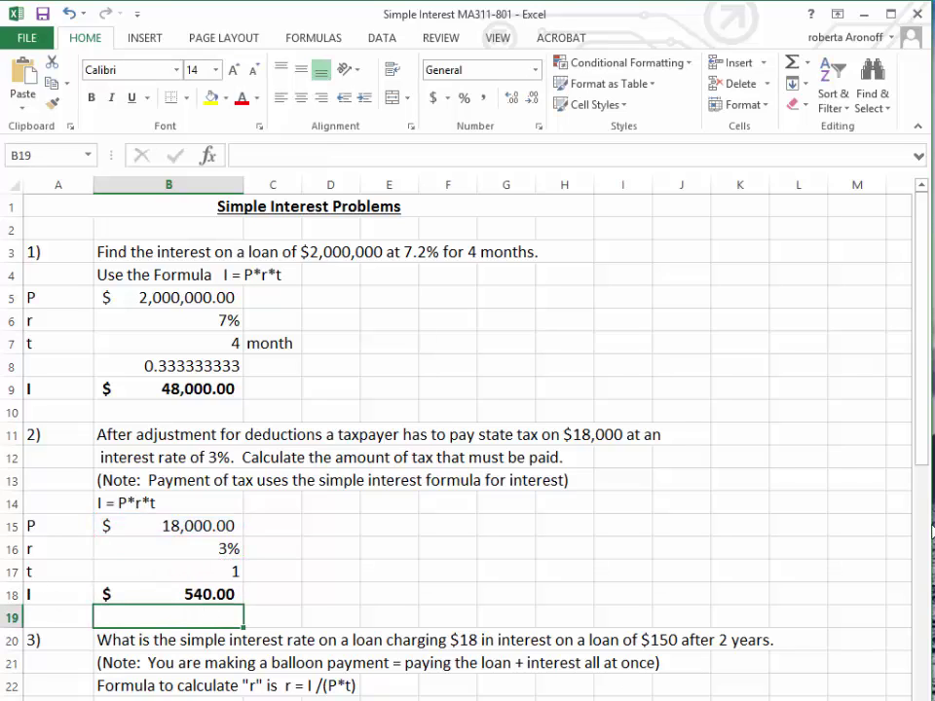
Calculate problem 3's interest rate in B27 with the formula =B24/(B25*B26).
left_click_drag(922, 409, 926, 582)
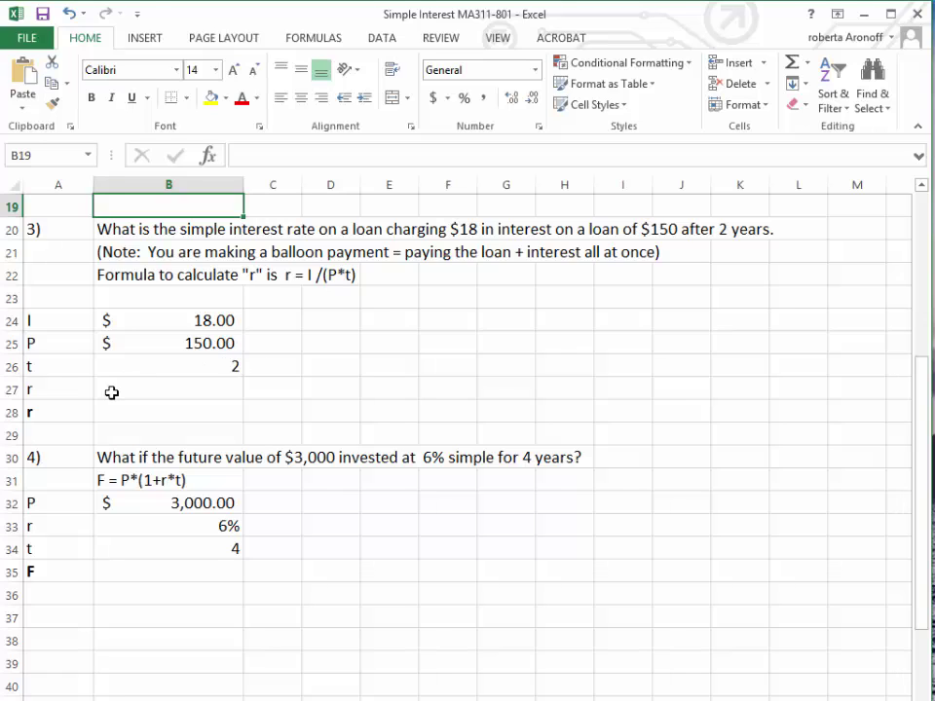
left_click(113, 391)
type("=")
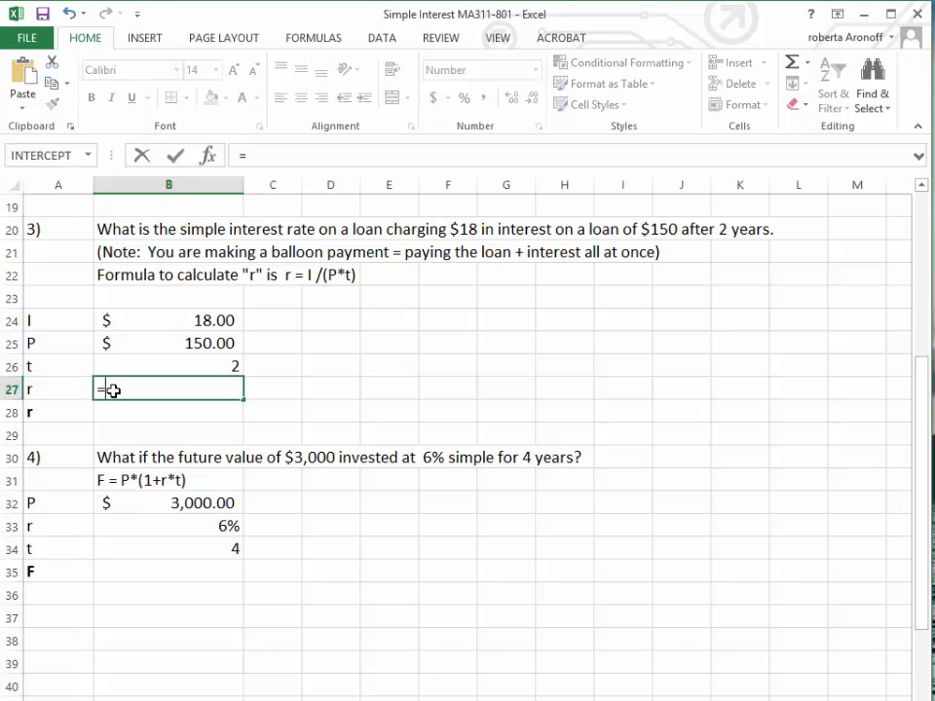
left_click(169, 320)
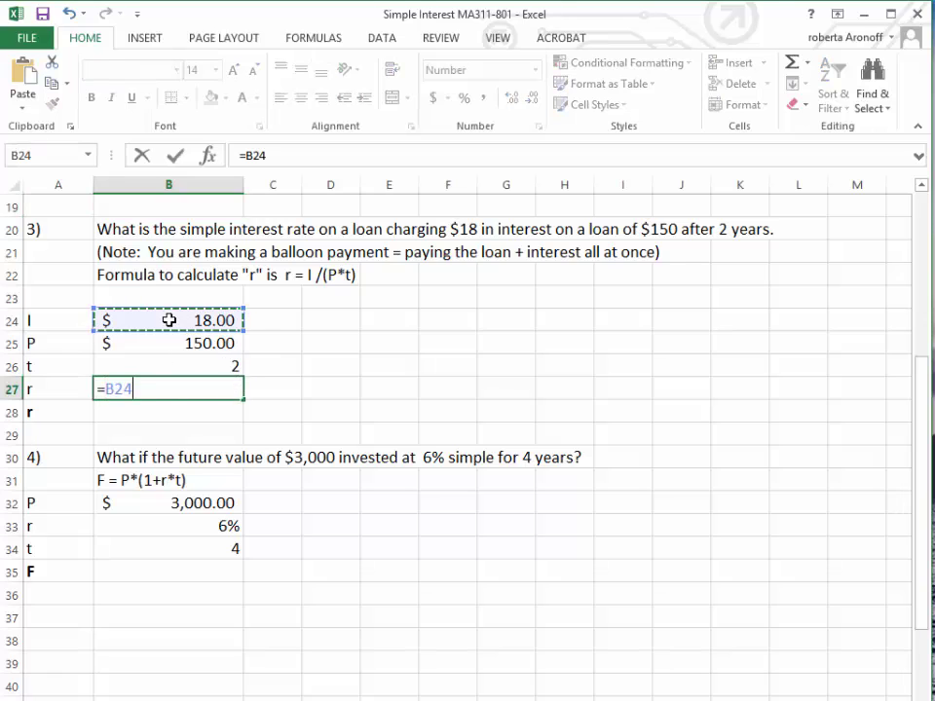
type("/(")
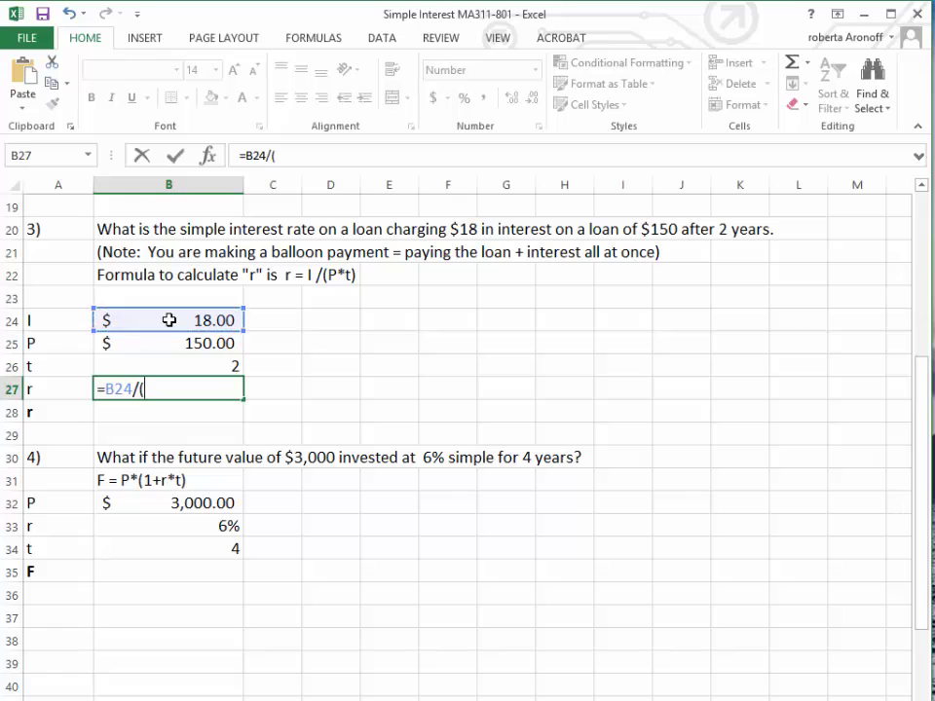
left_click(179, 343)
type("*")
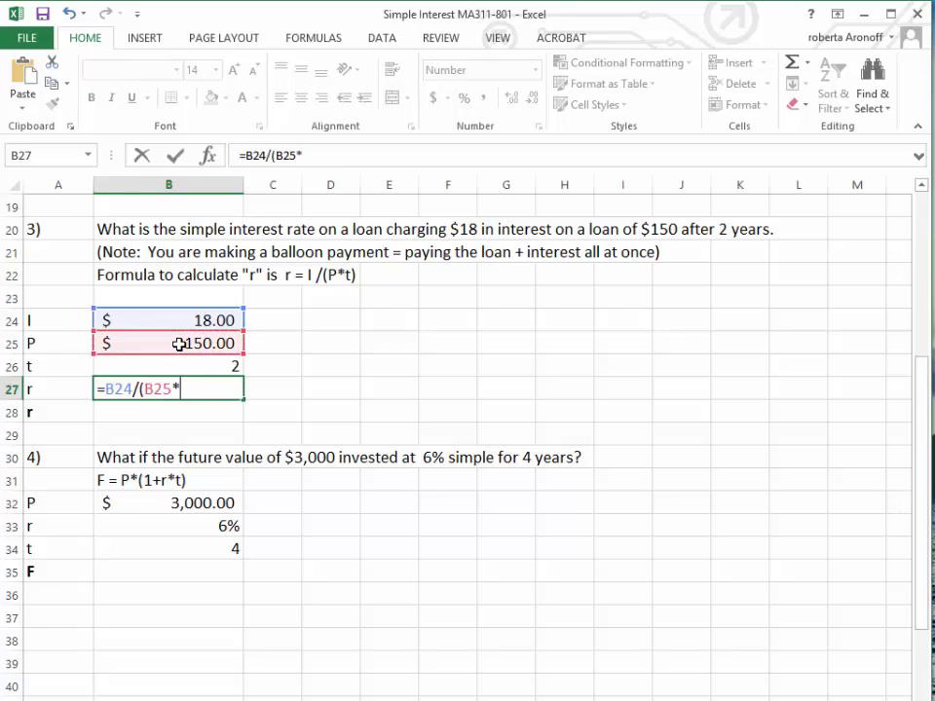
left_click(202, 365)
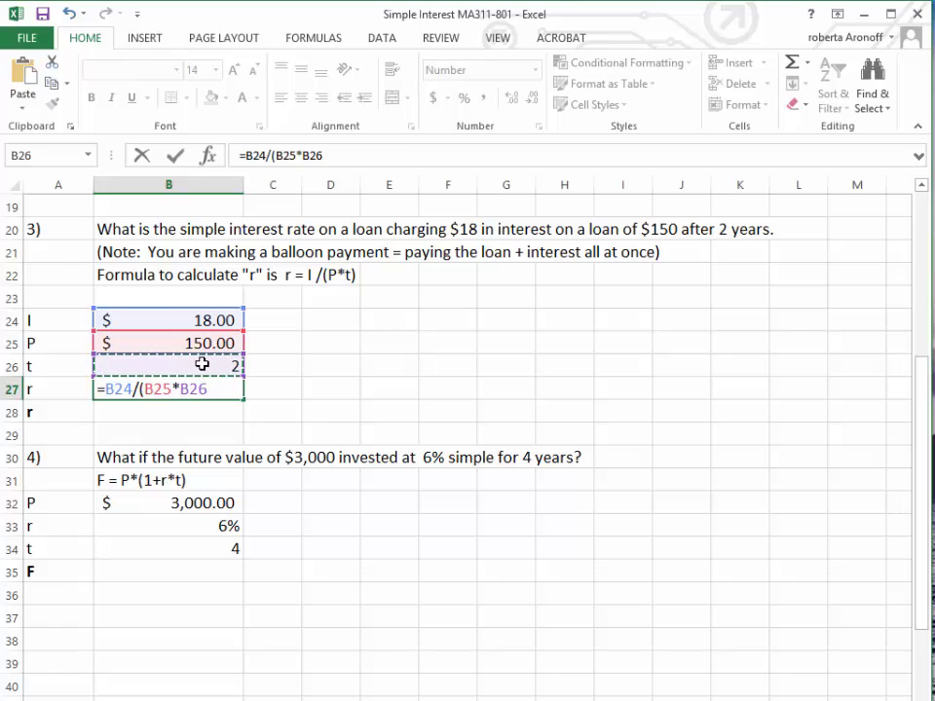
type(")")
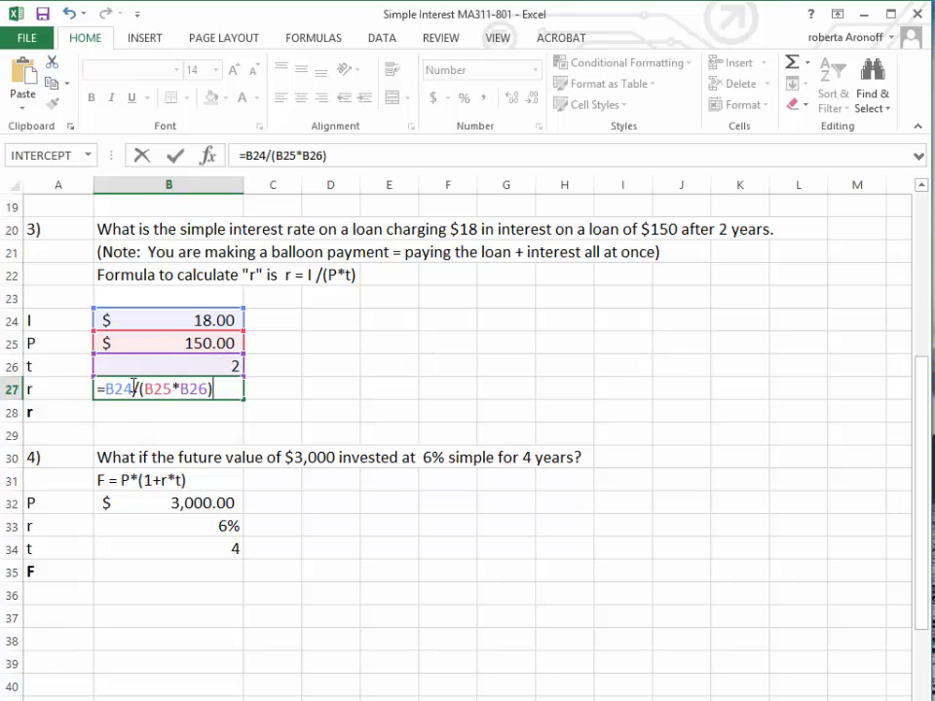
key("Return")
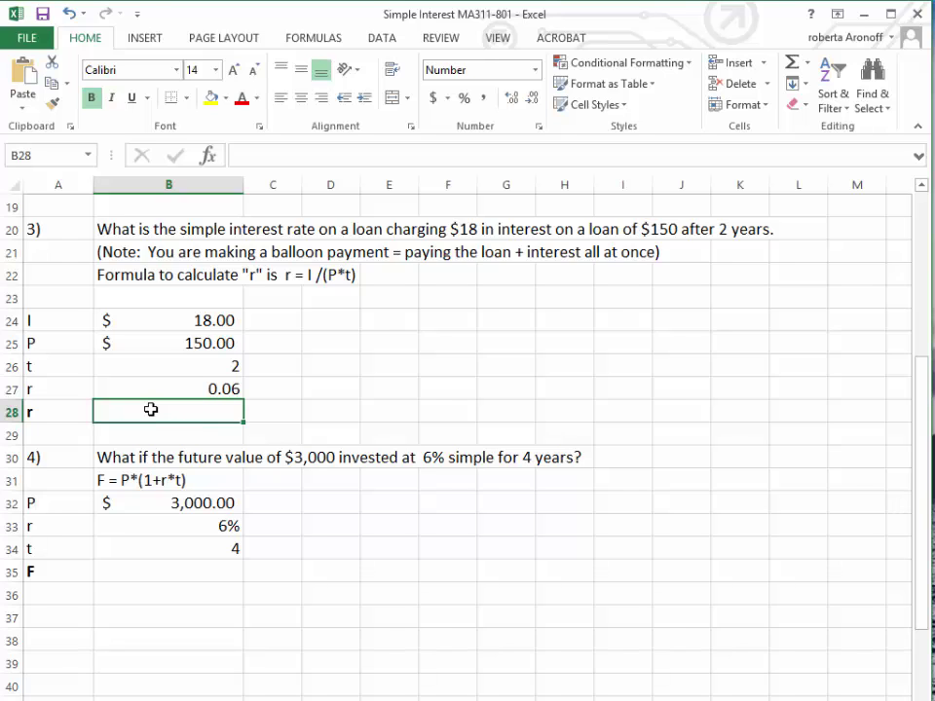
Repeat problem 3's rate in B28 with the formula =B27 and format that cell as a percentage.
type("=")
scroll(156, 409, "up", 4)
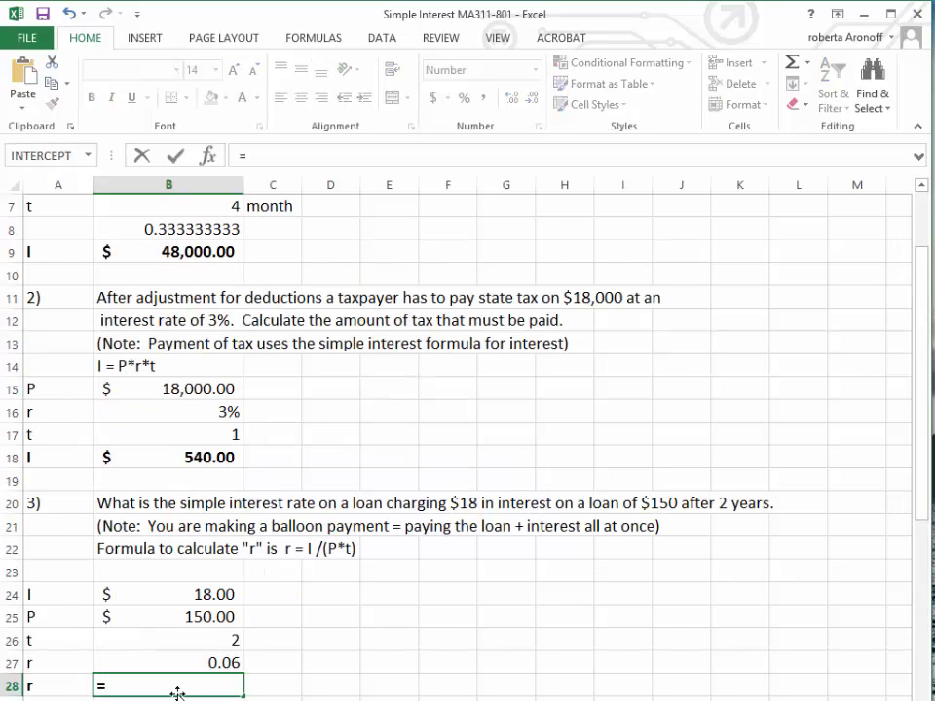
left_click_drag(920, 438, 920, 682)
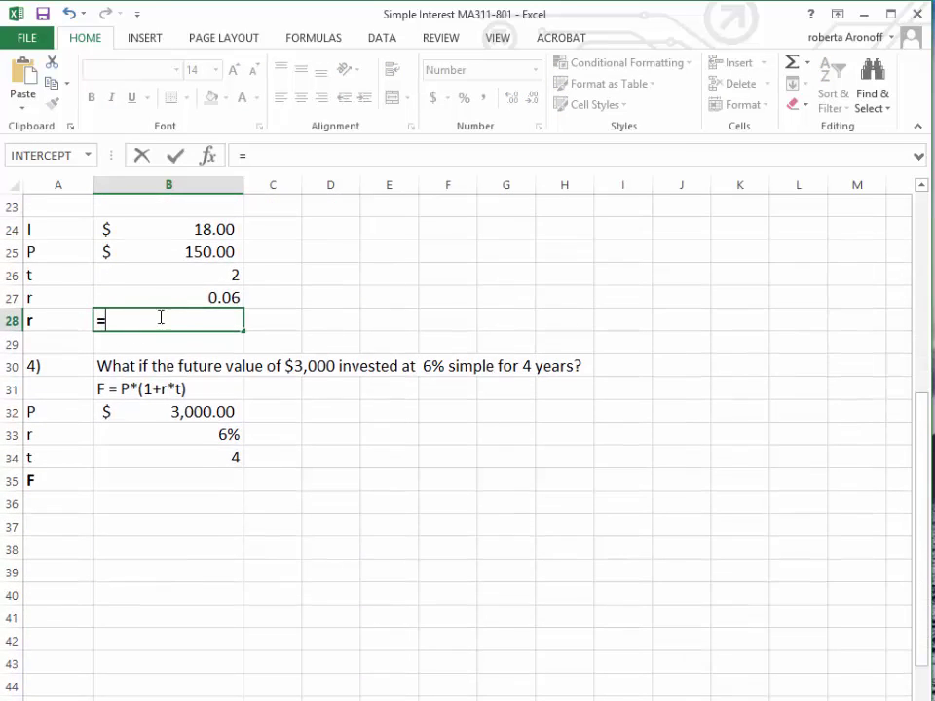
left_click(155, 297)
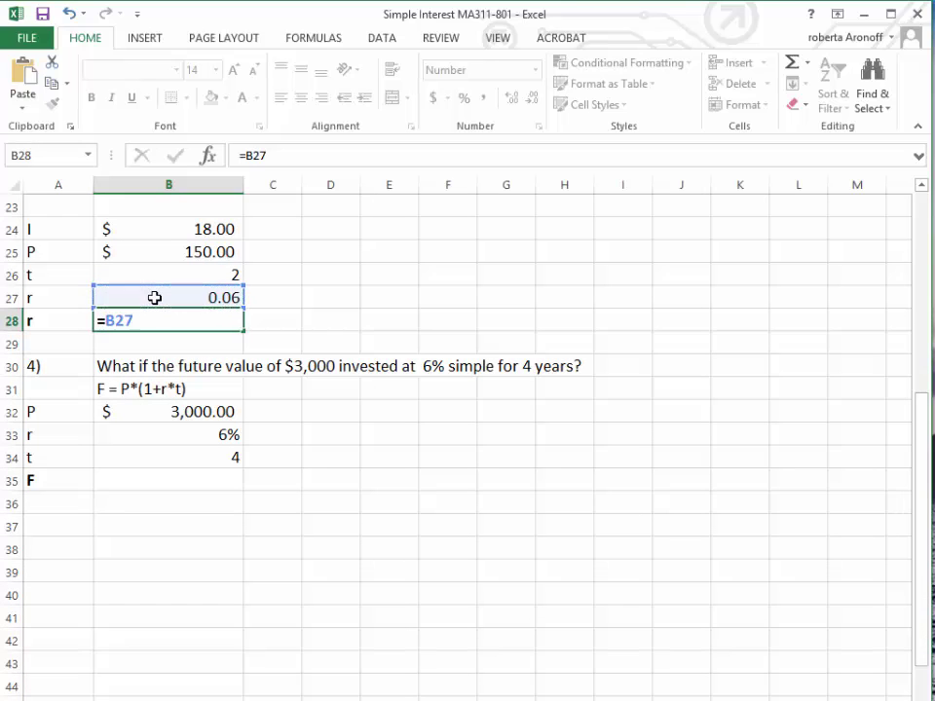
key("Return")
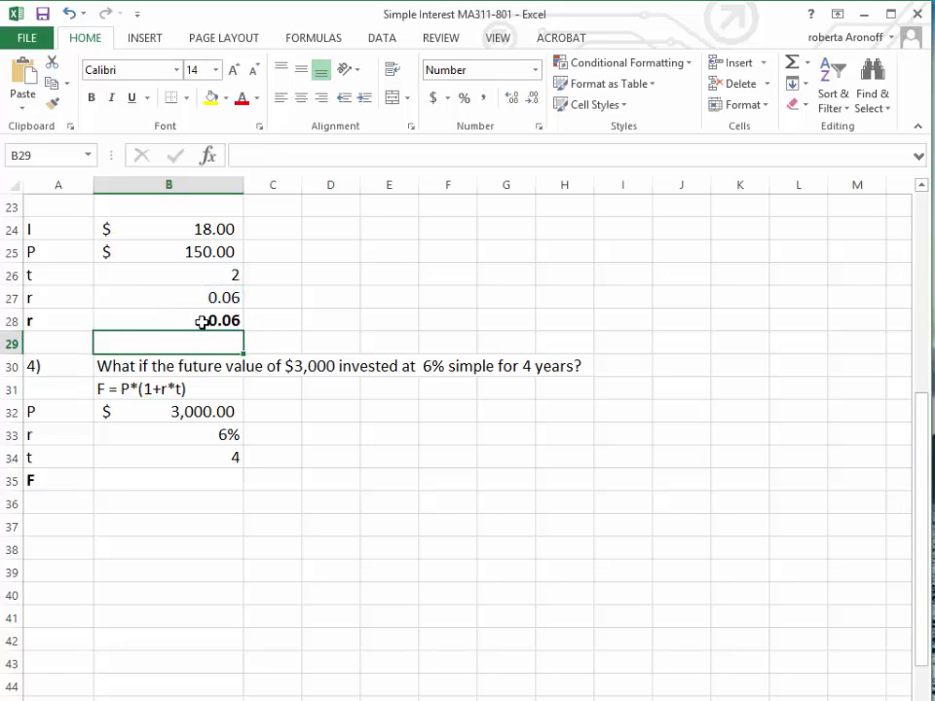
left_click(195, 322)
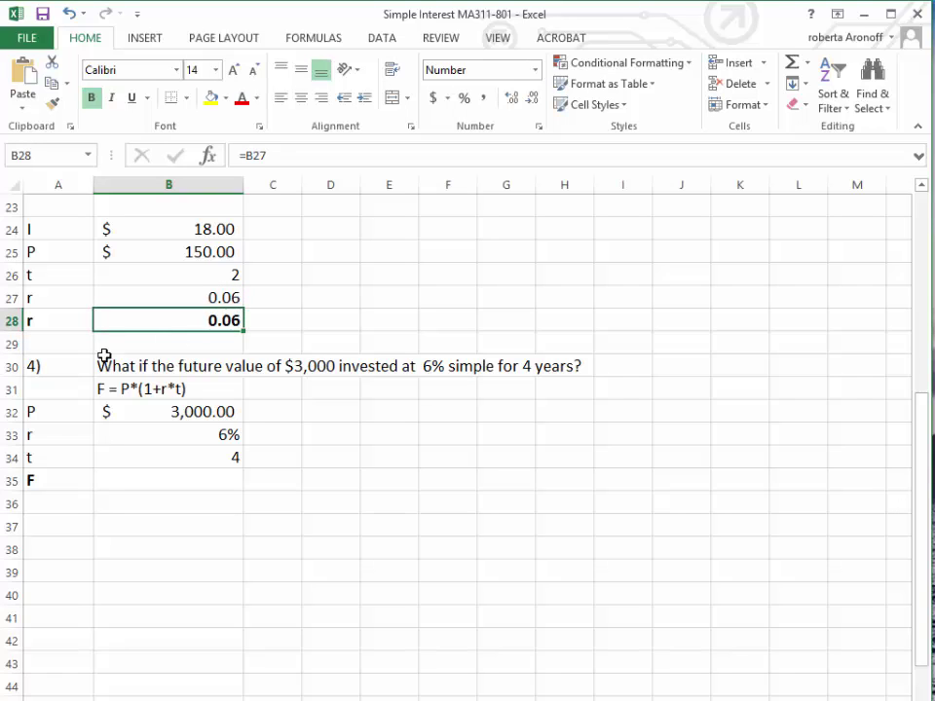
left_click(464, 98)
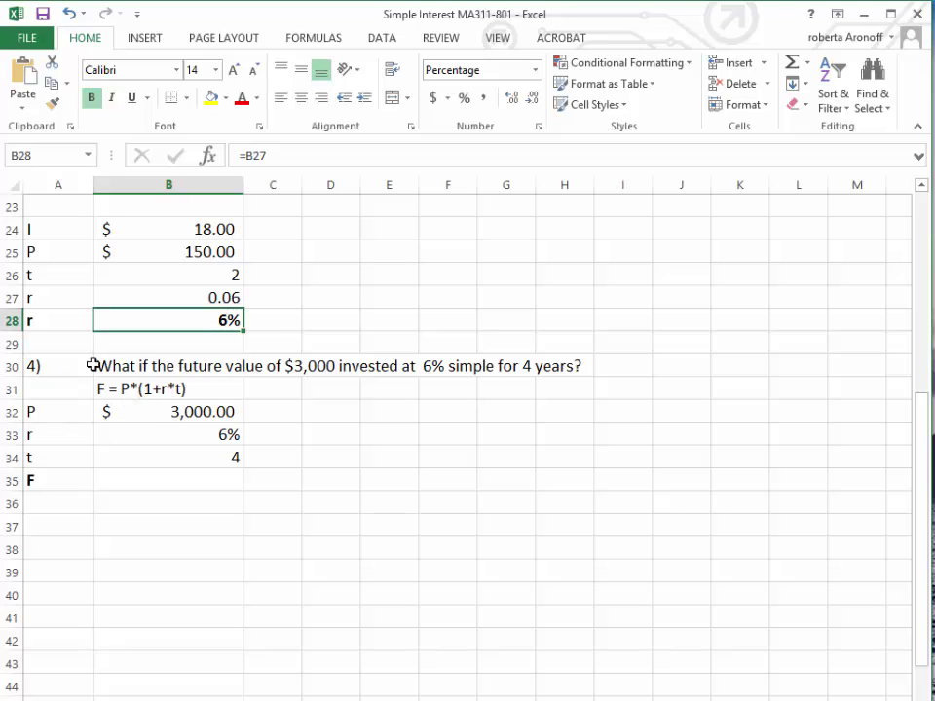
Write the expanded formula "F = P +Prt" in C31, beside problem 4's future value formula.
left_click(266, 384)
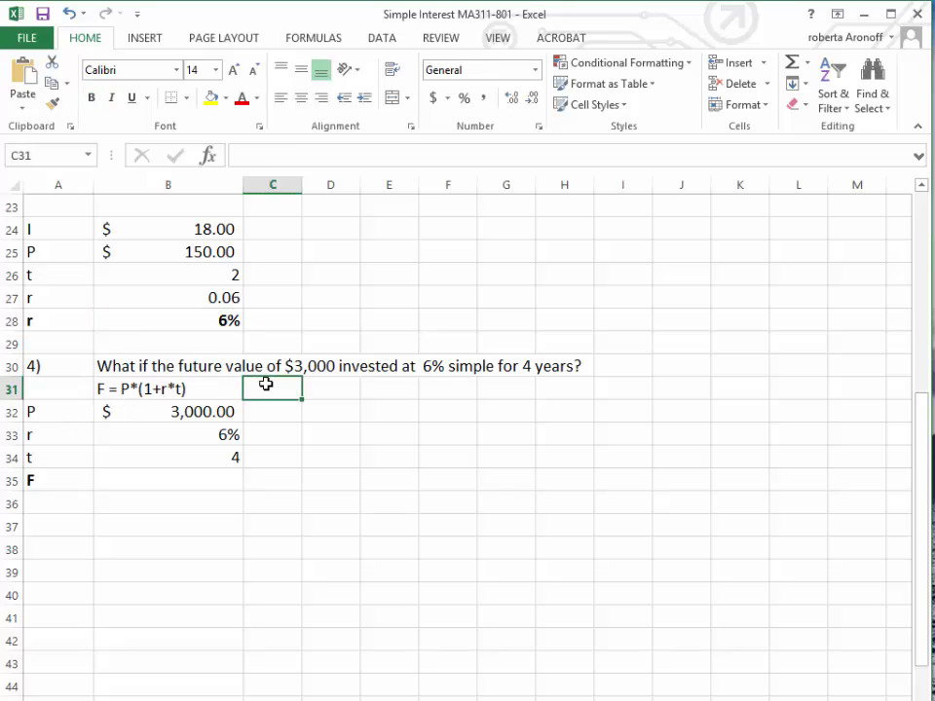
type("F = P")
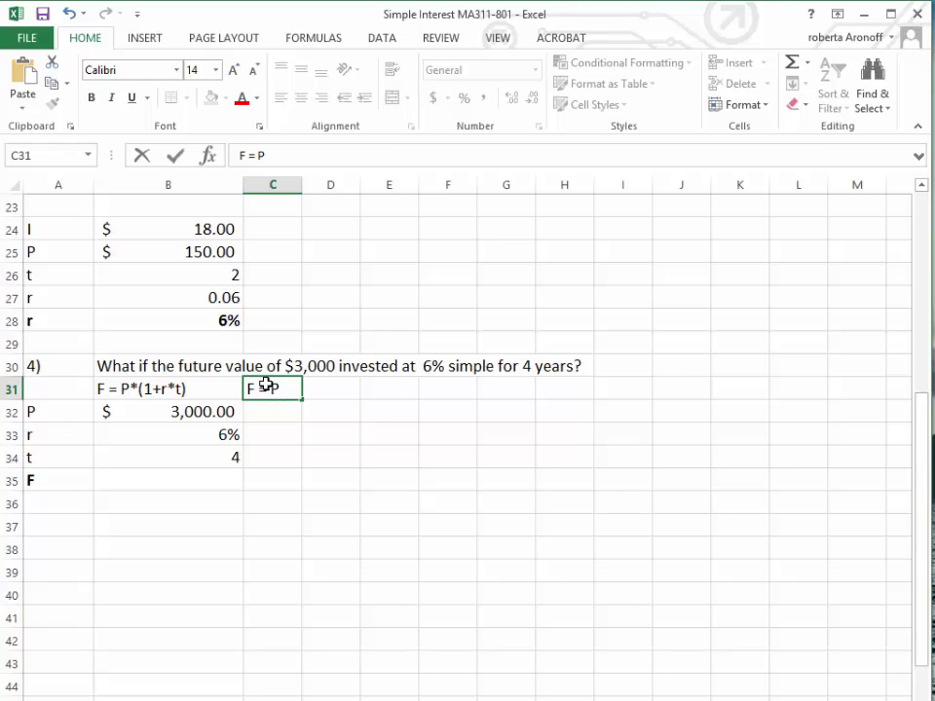
type(" +Prt")
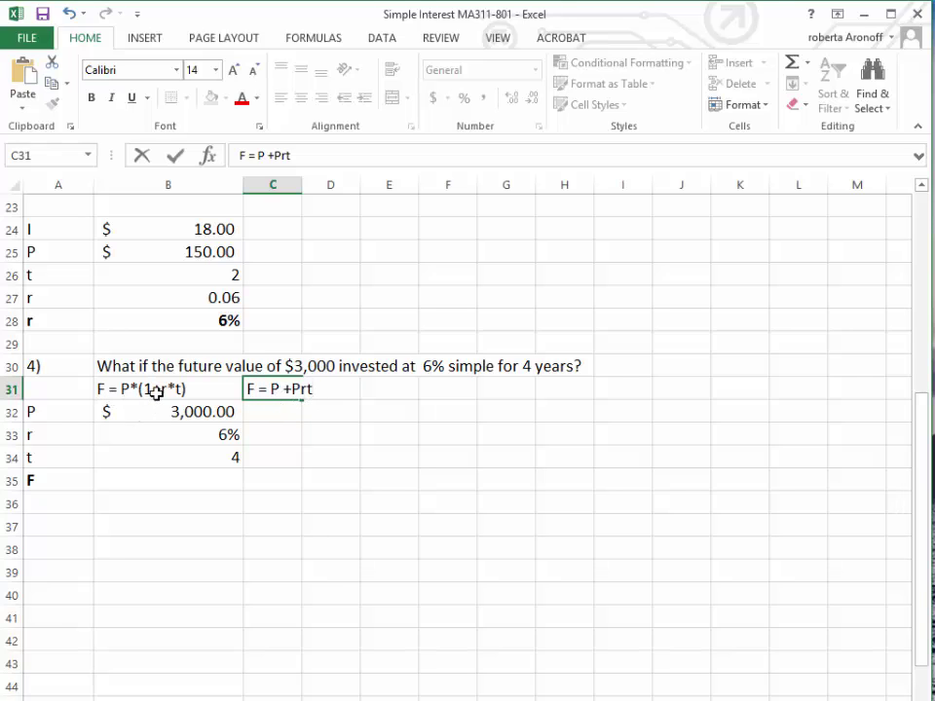
Calculate problem 4's future value in B35 with the formula =B32*(1+B33*B34).
left_click(121, 480)
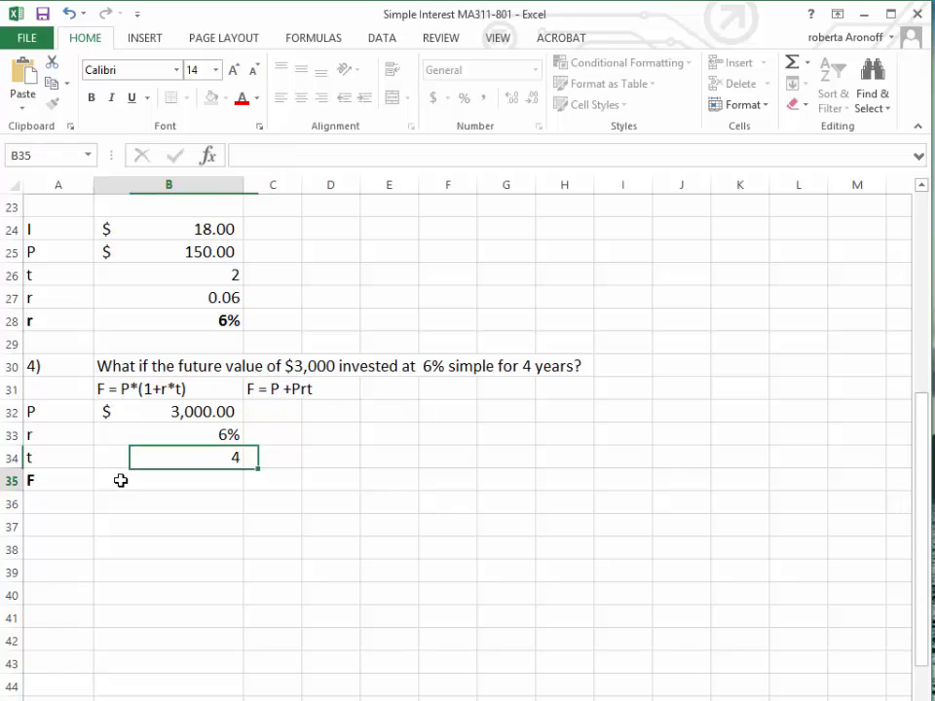
type("=")
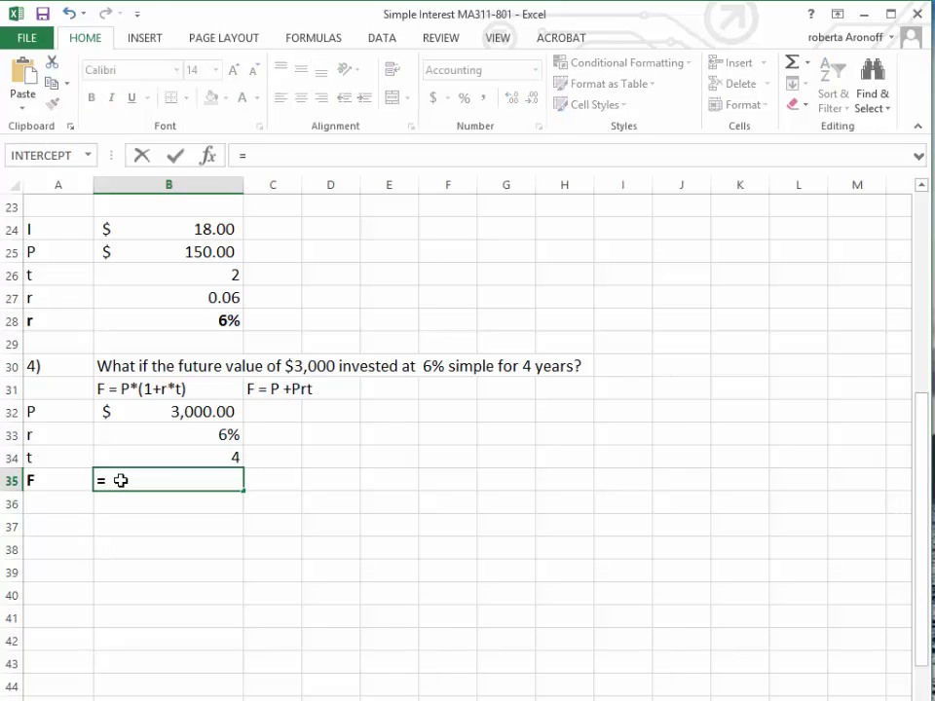
left_click(156, 413)
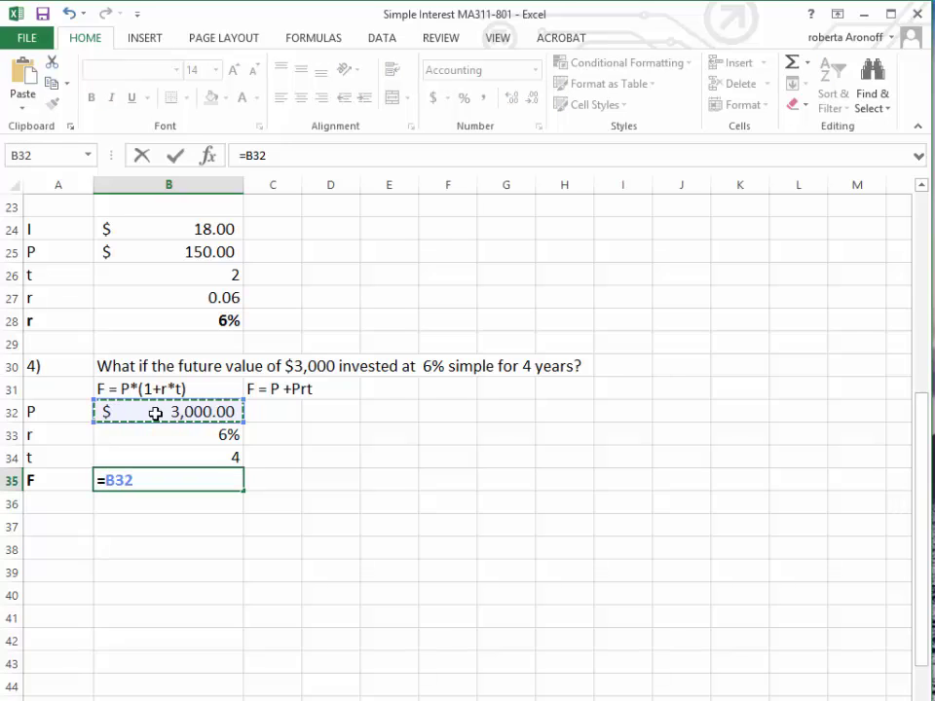
type("*(")
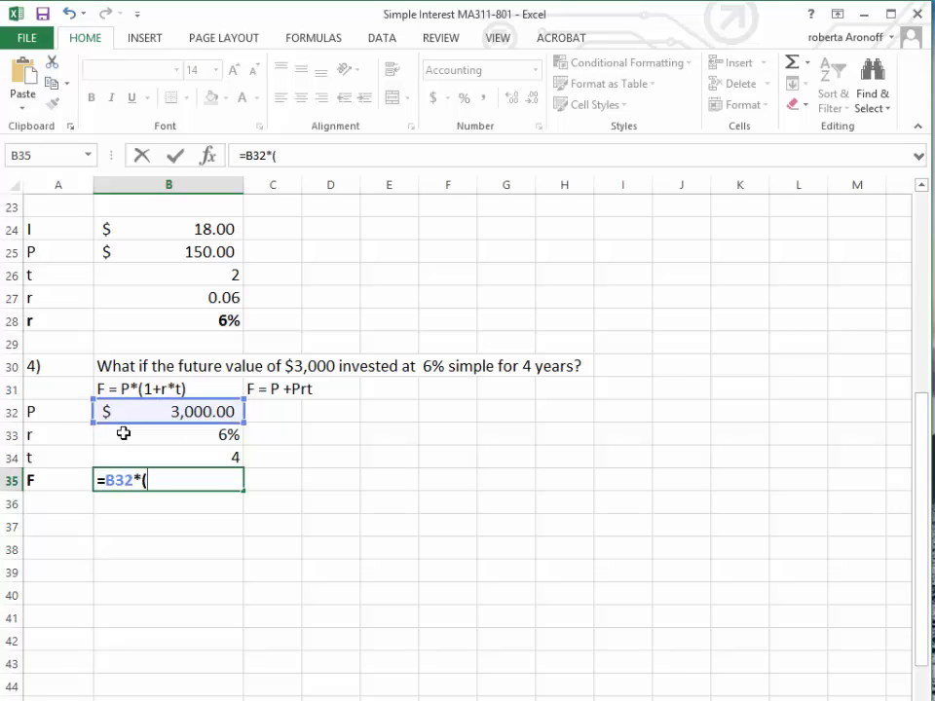
type("1")
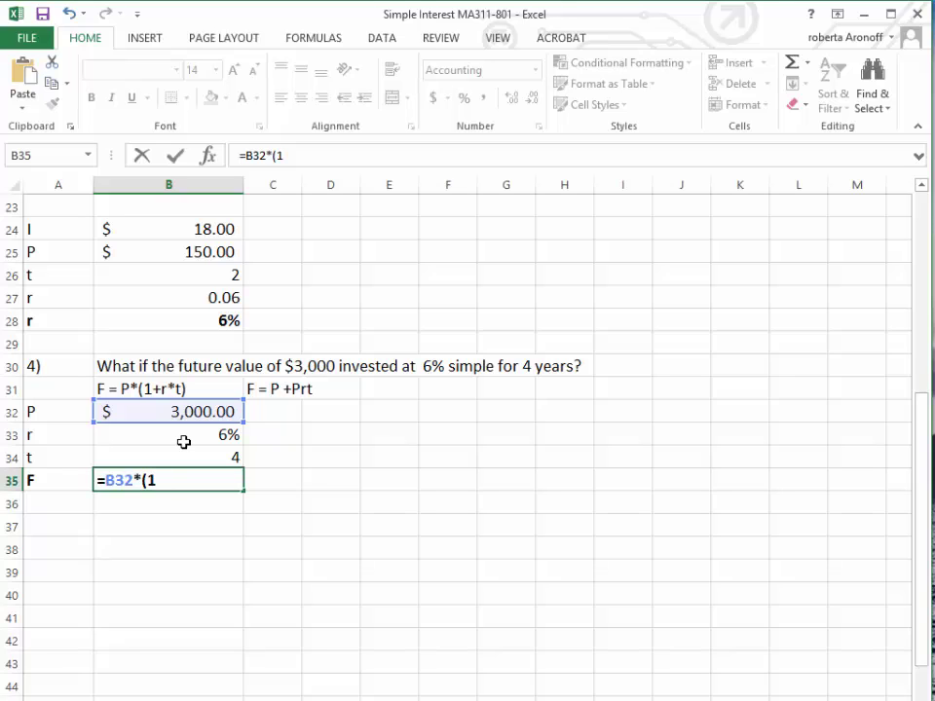
type("+")
left_click(214, 439)
type("*")
left_click(216, 457)
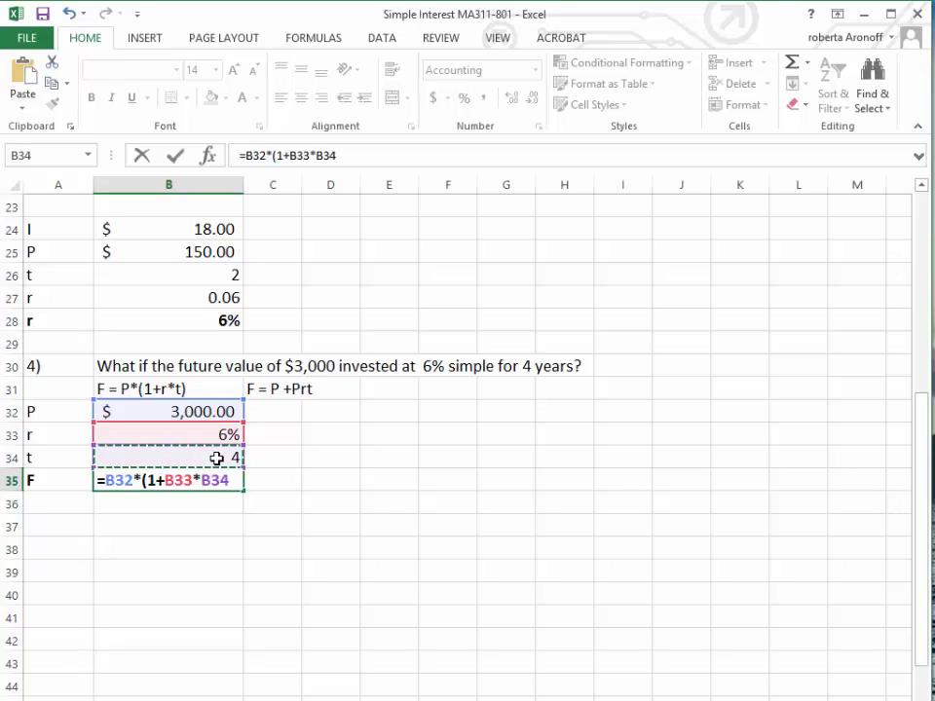
type(")")
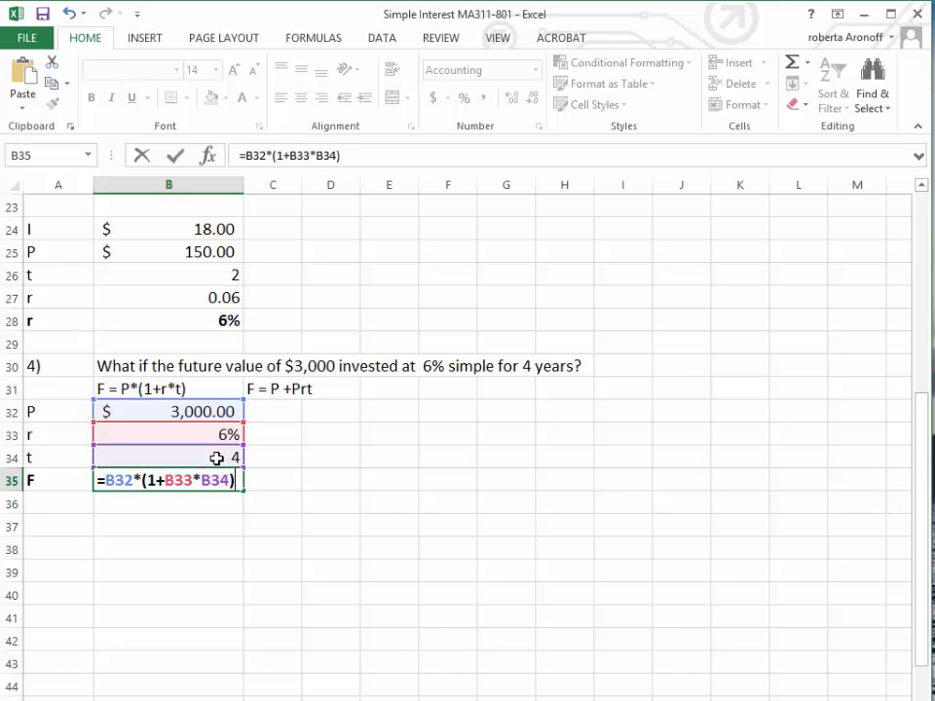
key("Return")
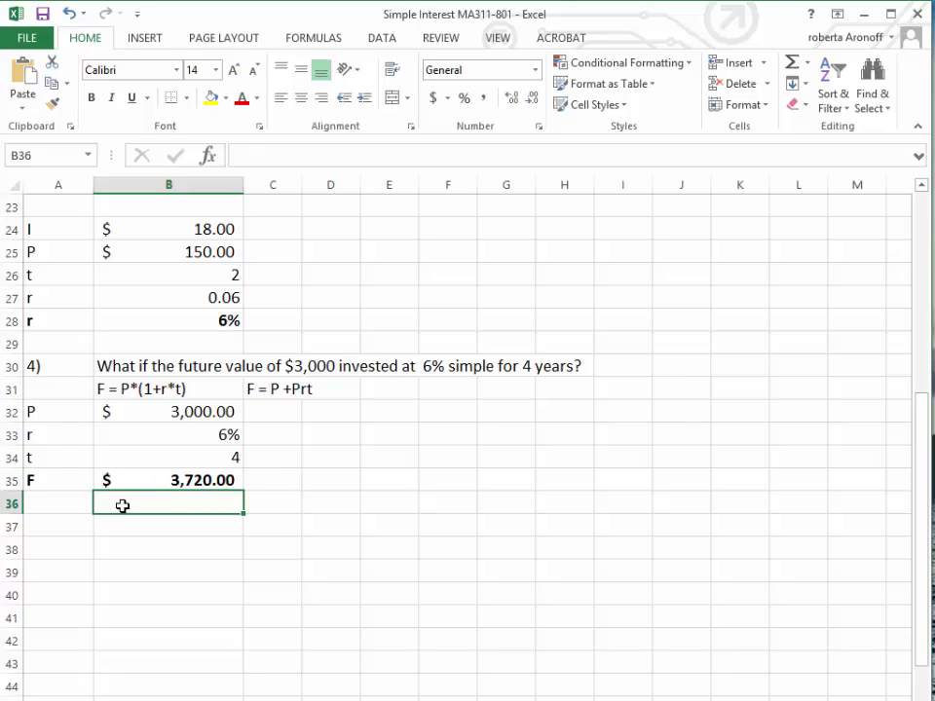
Add the note "Amount of interest earned is $720" in B36, below problem 4's future value.
type("m")
key("BackSpace")
key("BackSpace")
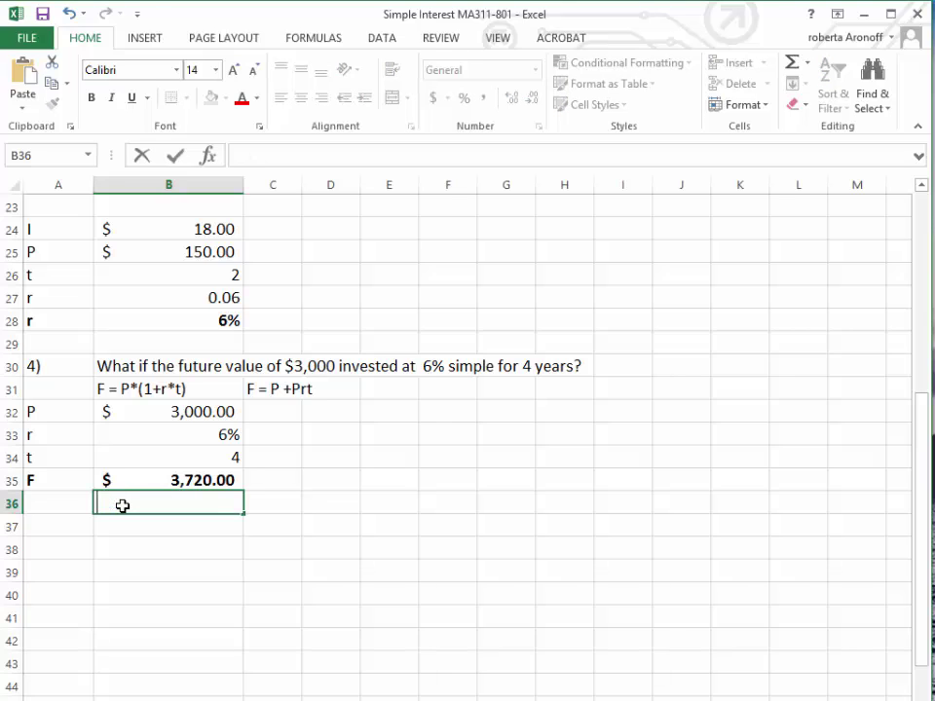
type("Amoun o")
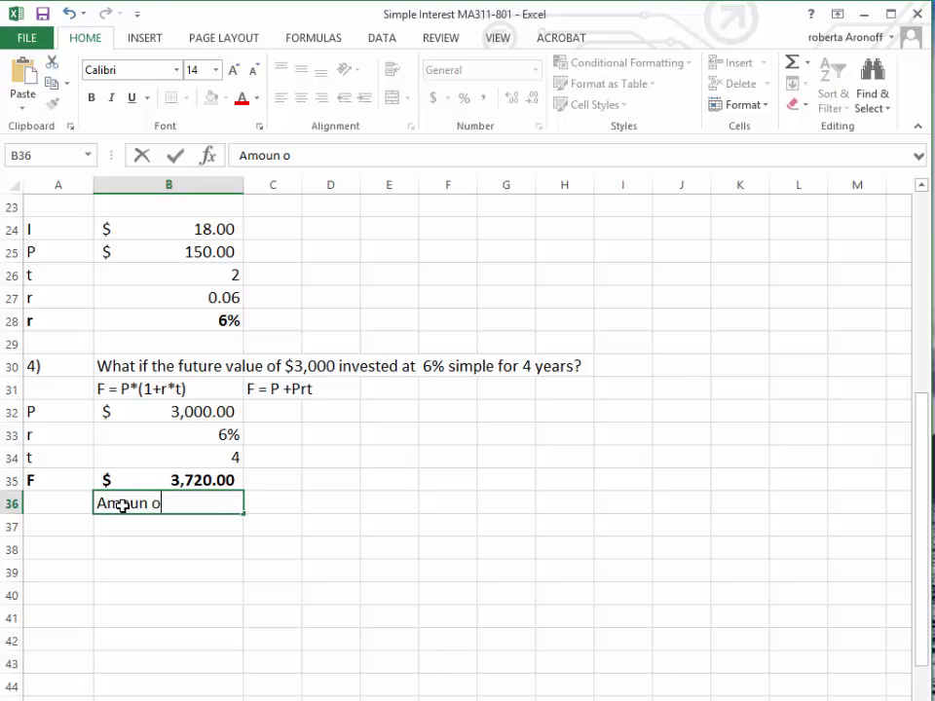
key("BackSpace")
key("BackSpace")
type("t of interest er")
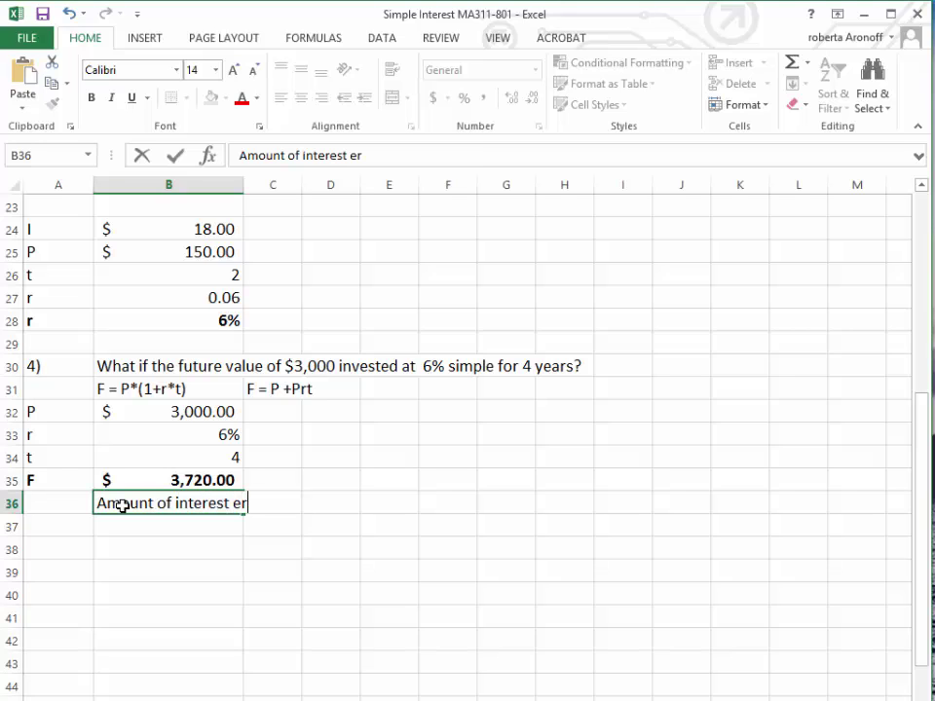
key("BackSpace")
type("arned is")
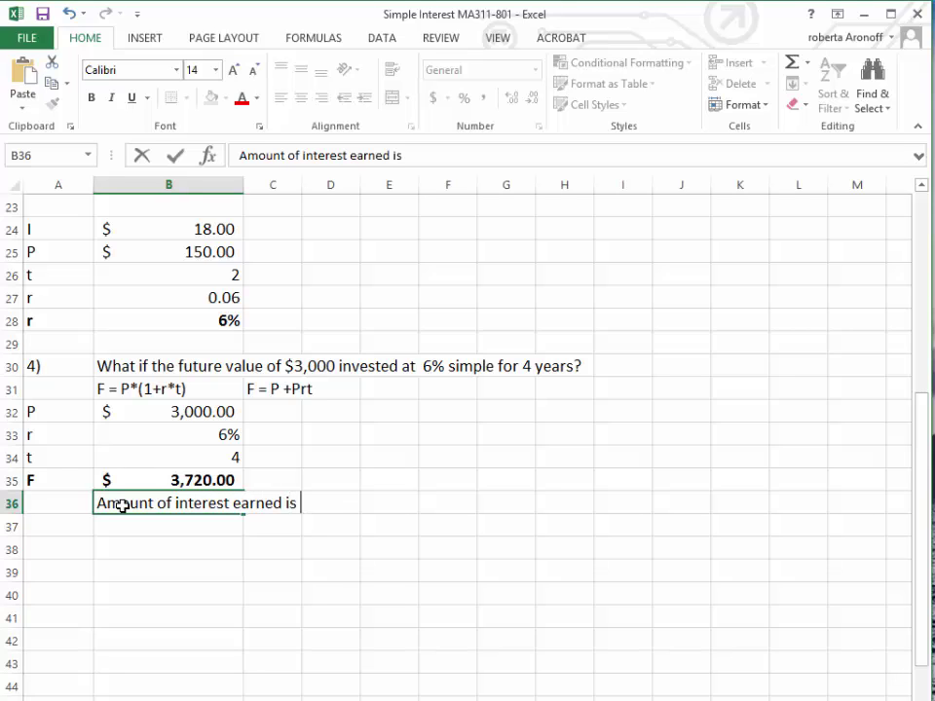
type(" $4720")
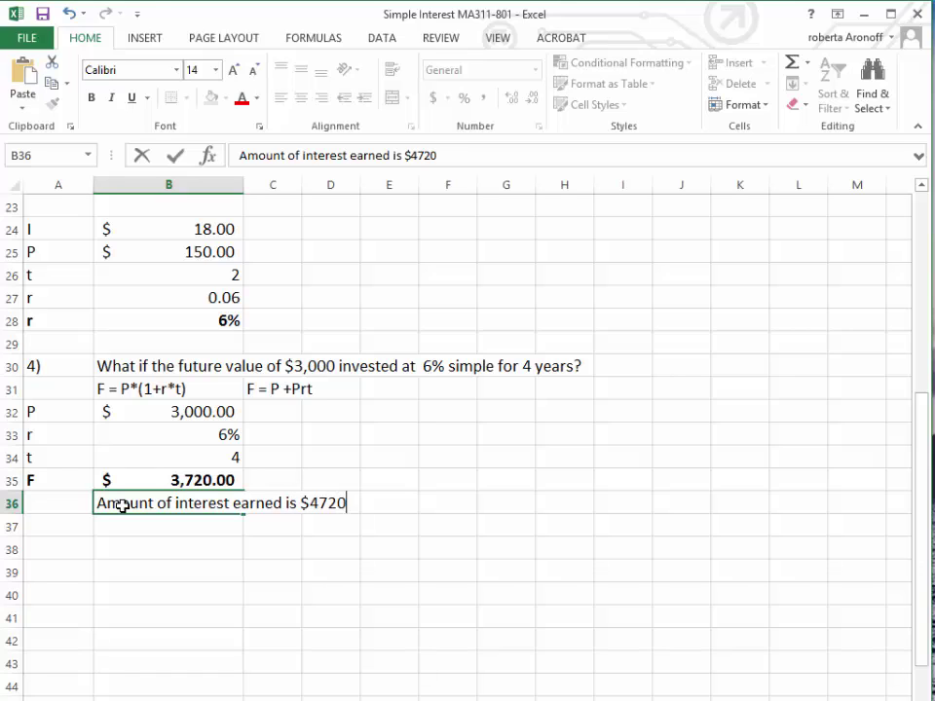
left_click(318, 503)
key("BackSpace")
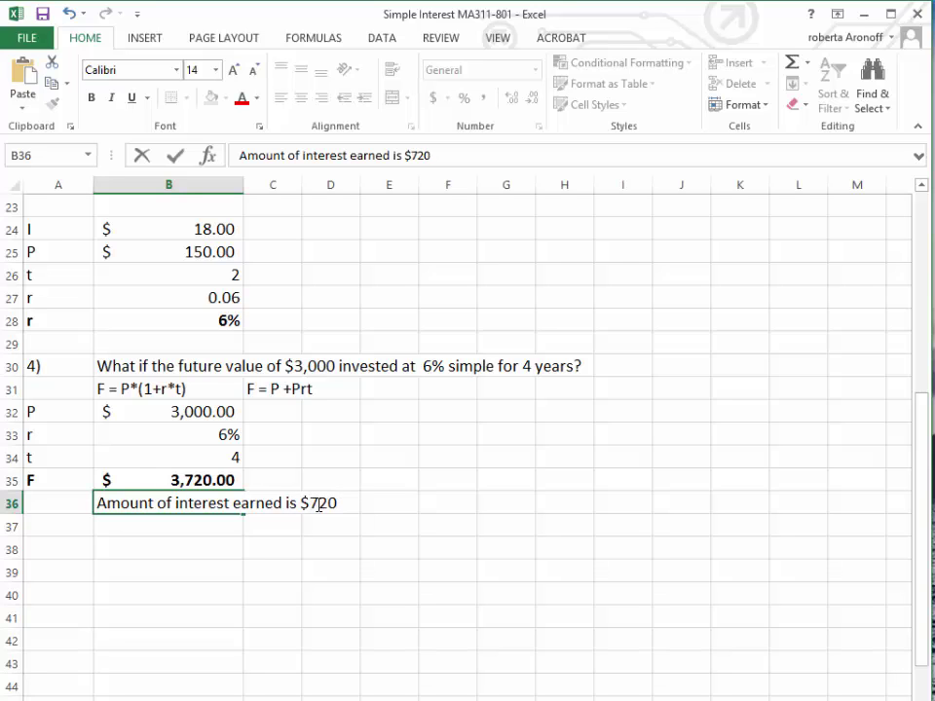
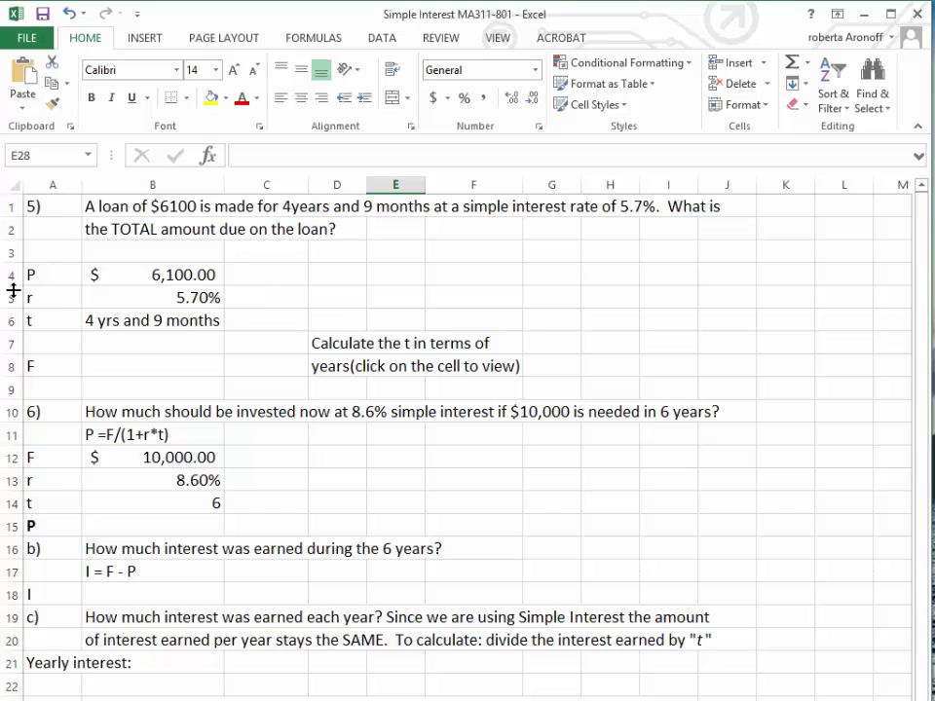
Write the future value formula "F = P(1+rt)" in B3, above problem 5's given values.
left_click(129, 254)
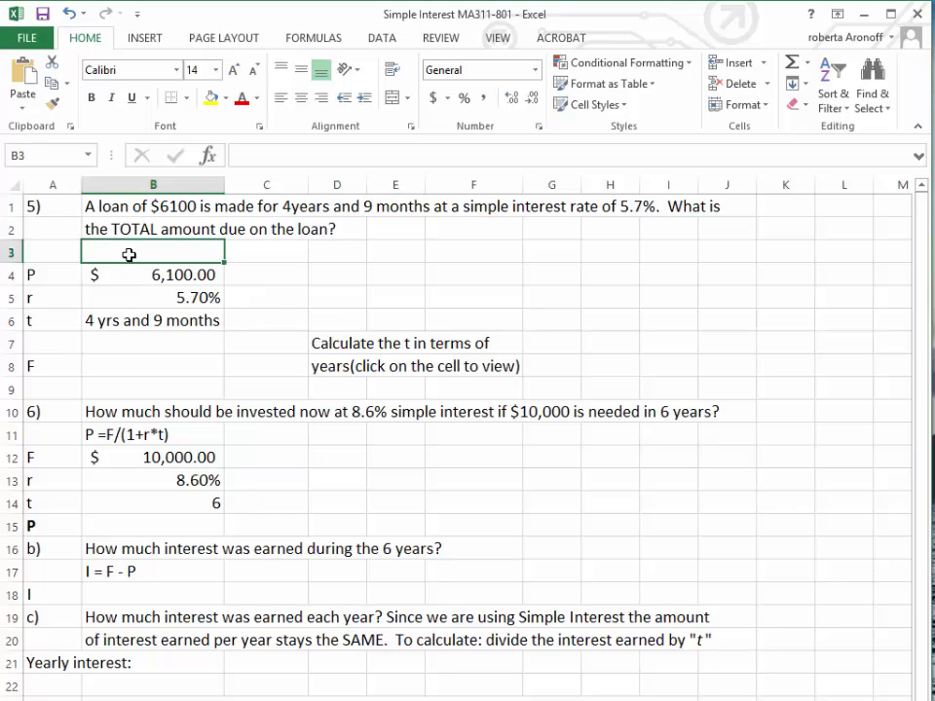
type("F")
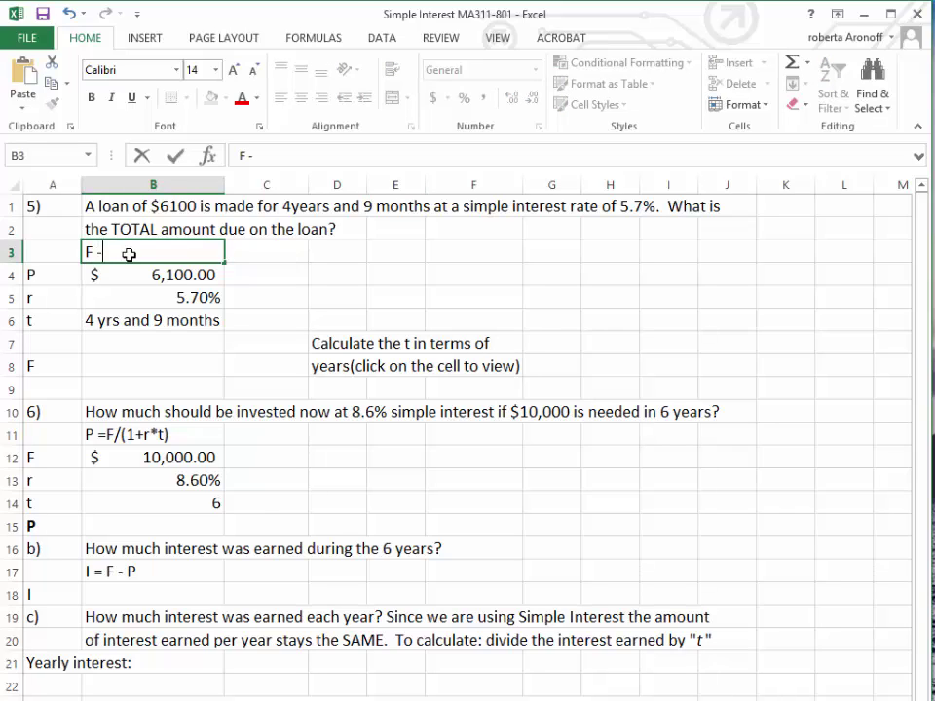
type(" = P(1+rt")
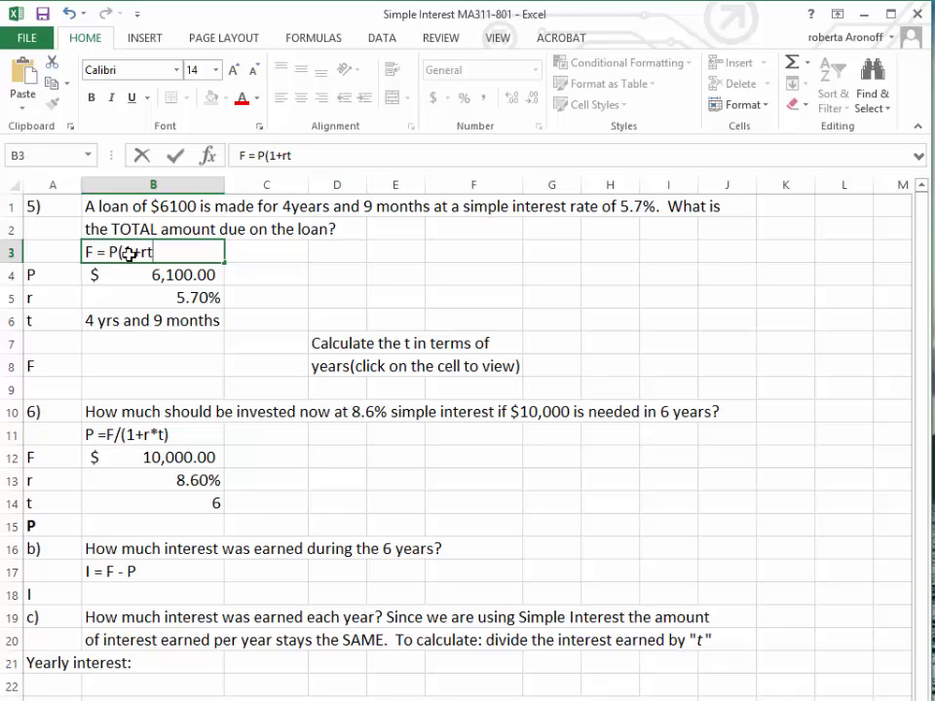
Convert problem 5's term of 4 years and 9 months to years in B7 with the formula =4+9/12.
left_click(107, 345)
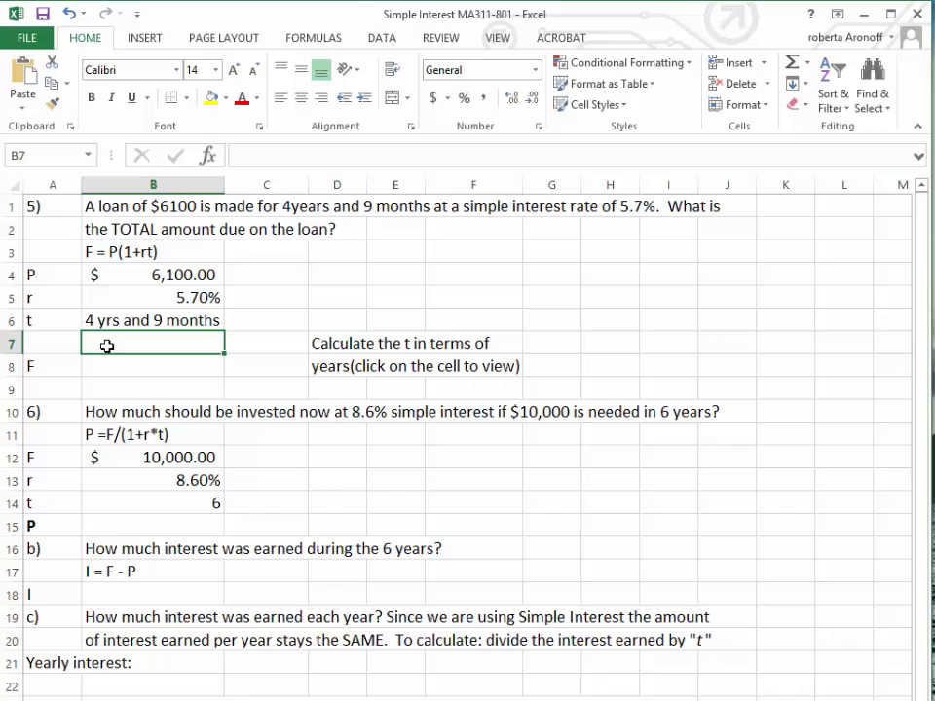
type("=")
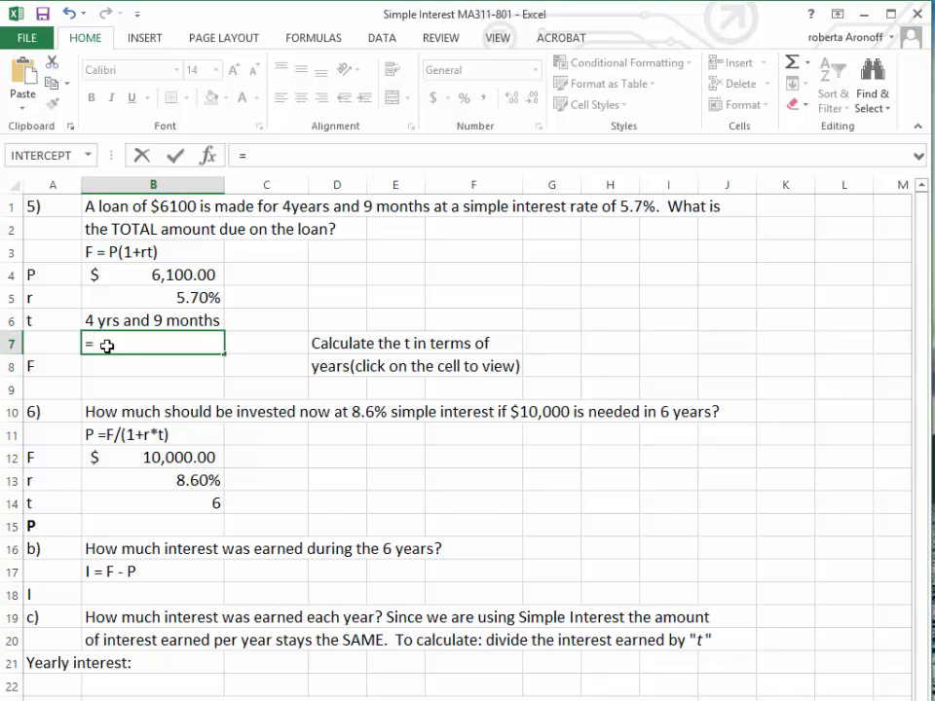
type("4+9/12")
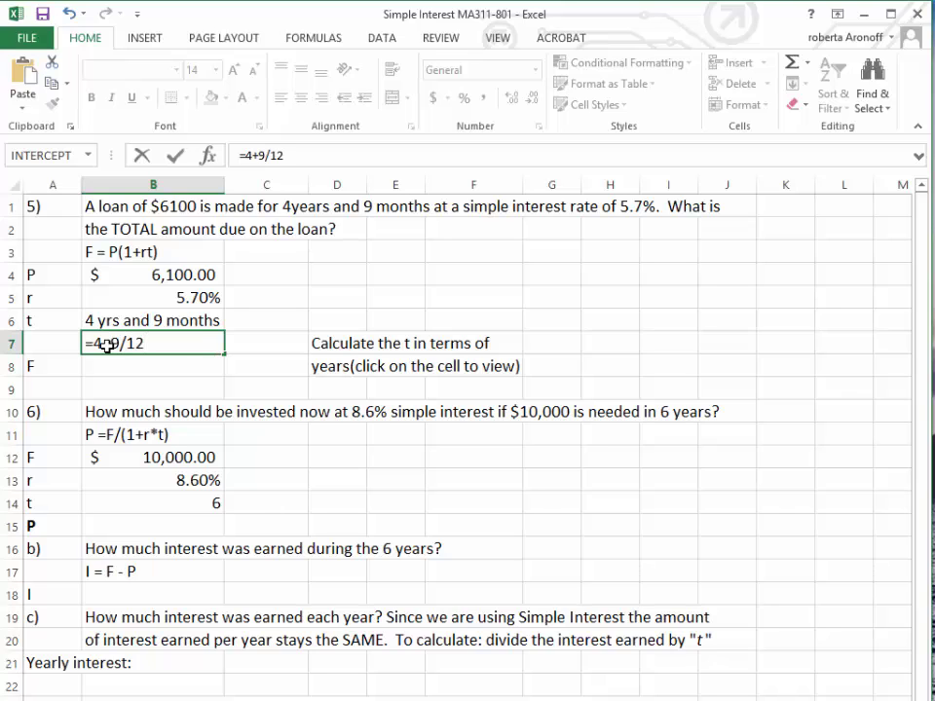
key("Return")
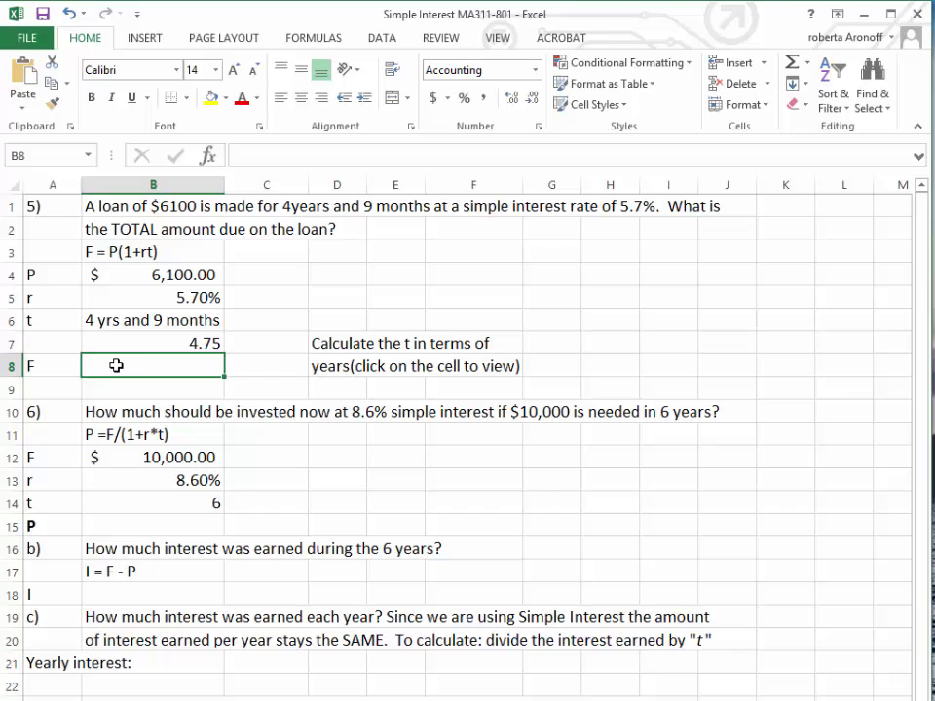
Calculate problem 5's total amount due in B8 with the formula =B4*(1+B5*B7), and make A8:B8 bold.
type("=")
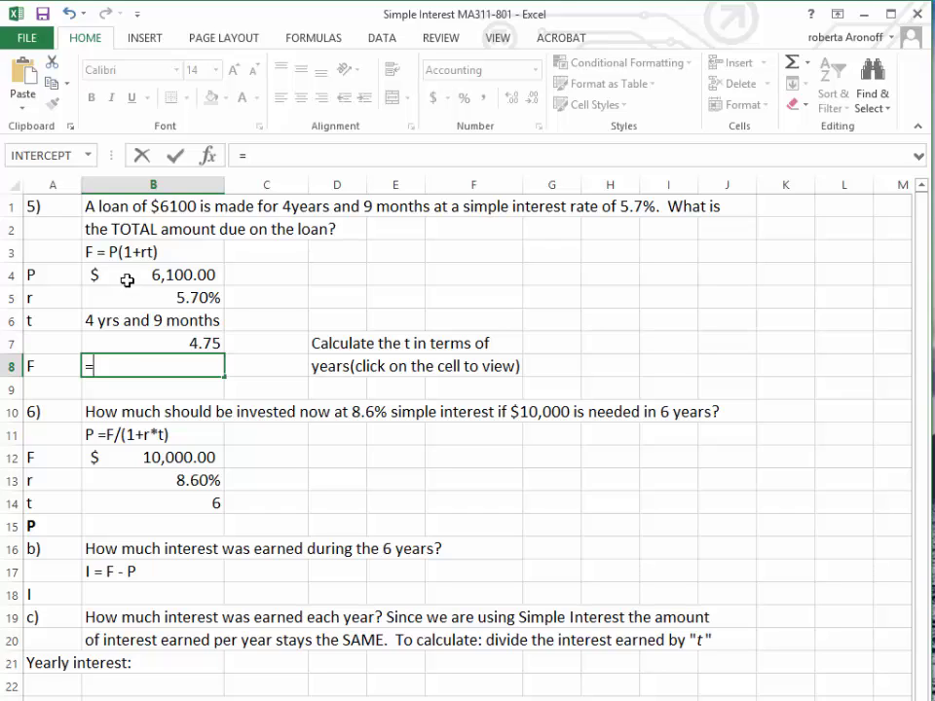
left_click(126, 281)
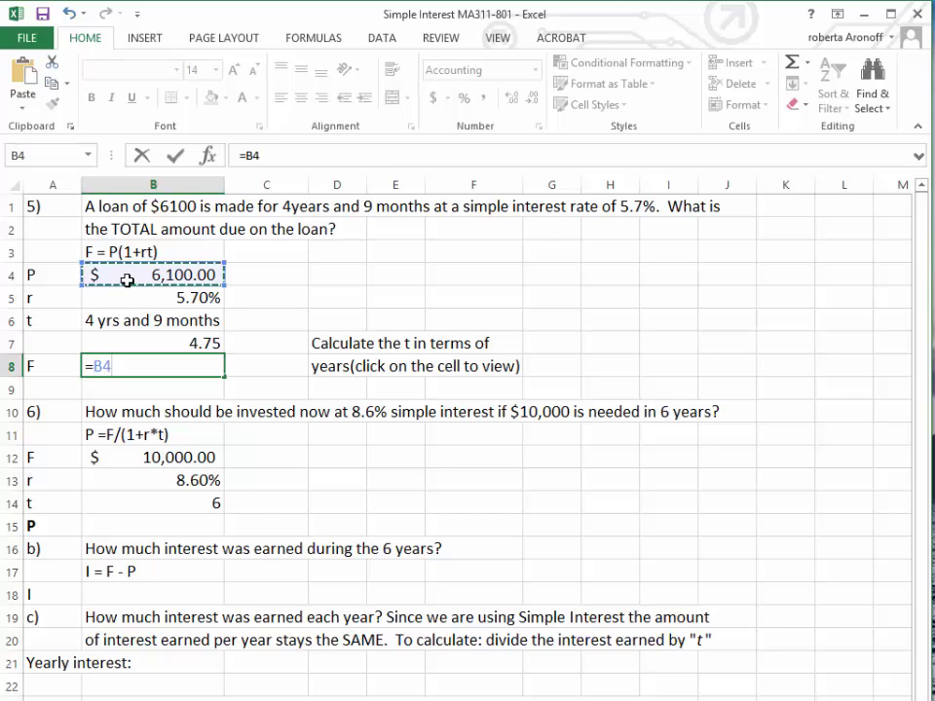
type("*")
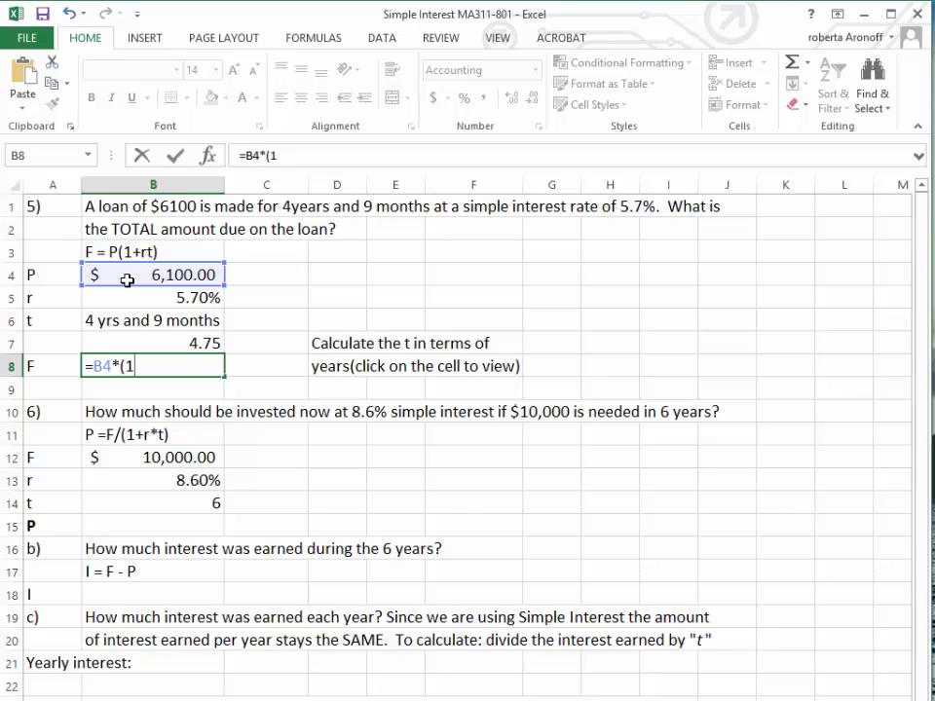
type("(1+")
left_click(154, 299)
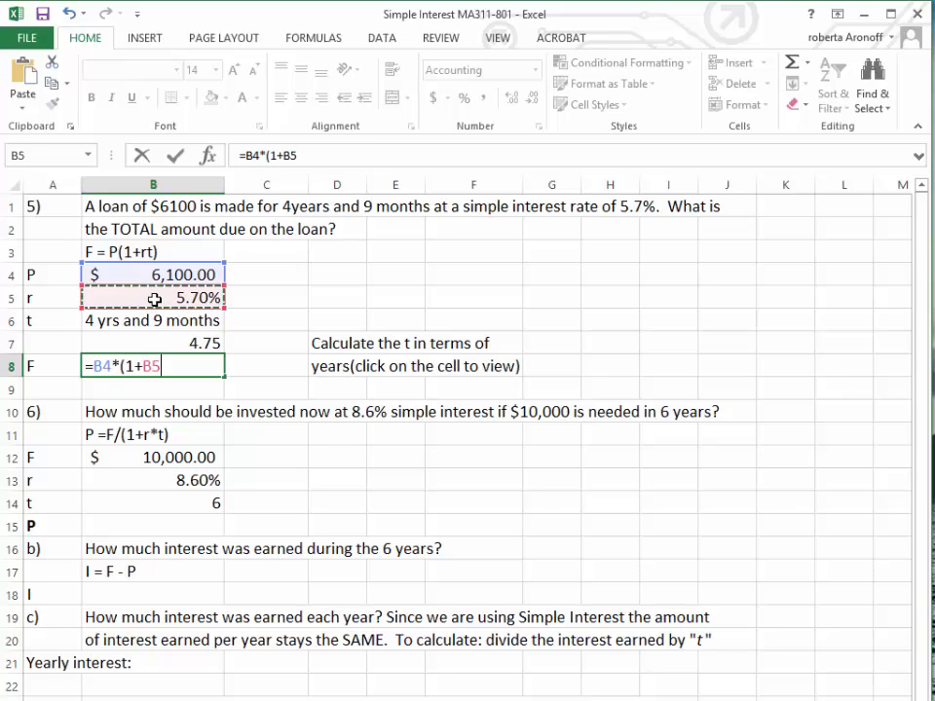
type("*")
left_click(171, 350)
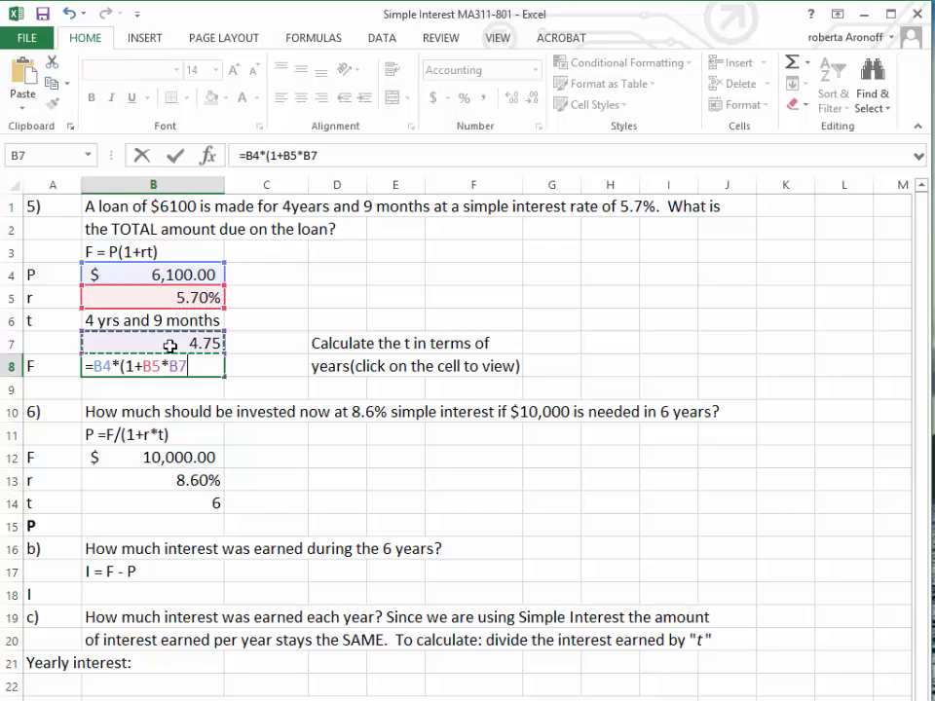
type(")")
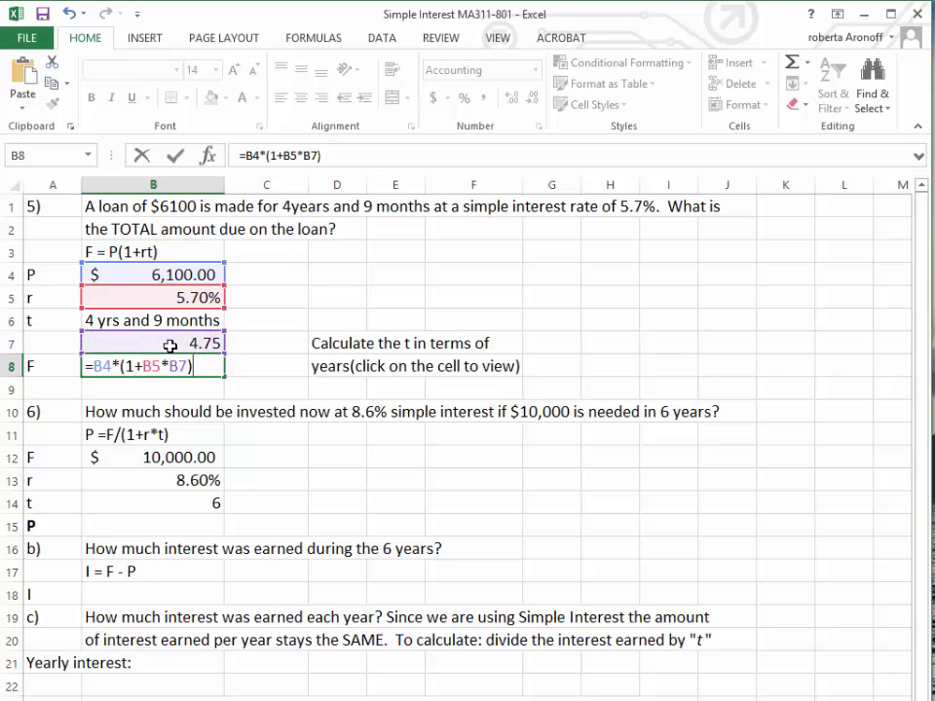
key("Return")
left_click_drag(44, 363, 138, 370)
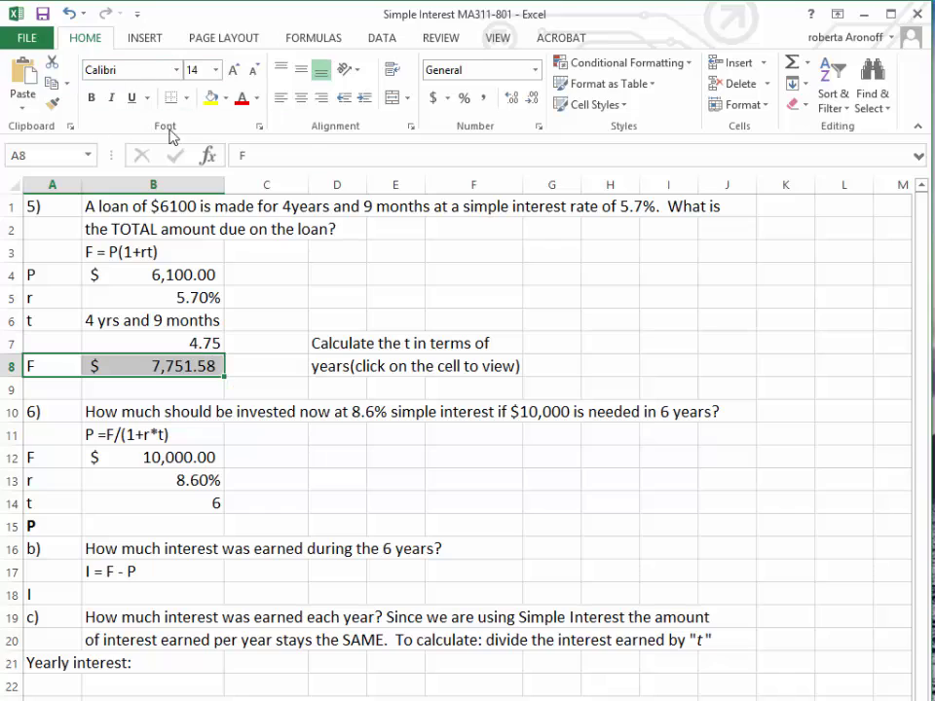
left_click(92, 99)
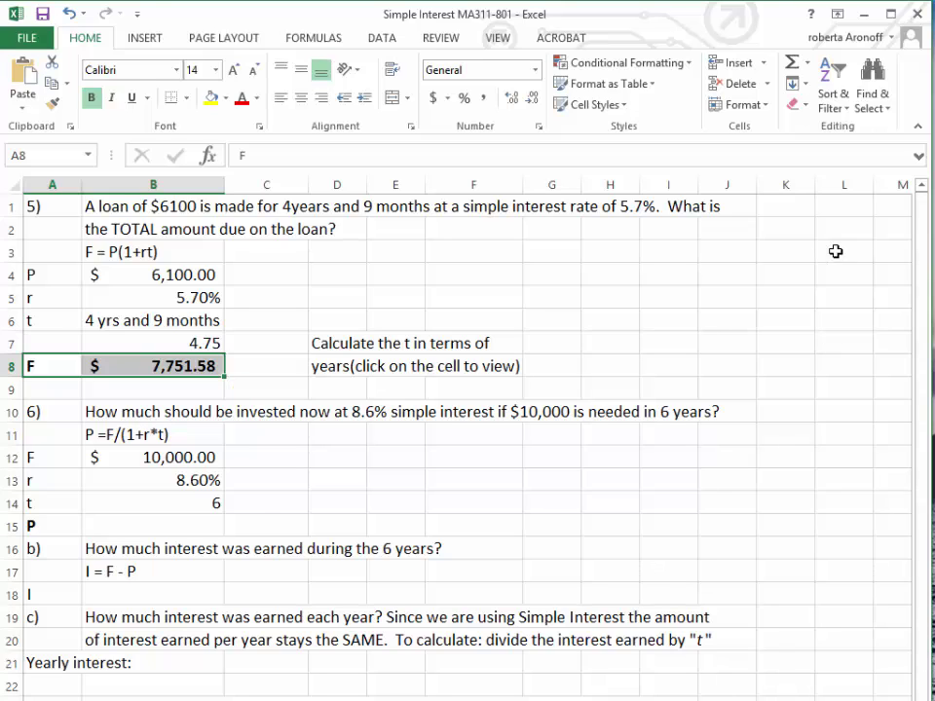
Try to calculate problem 6's present value in B15 with the formula =B12/1+B13*B14).
scroll(458, 438, "down", 2)
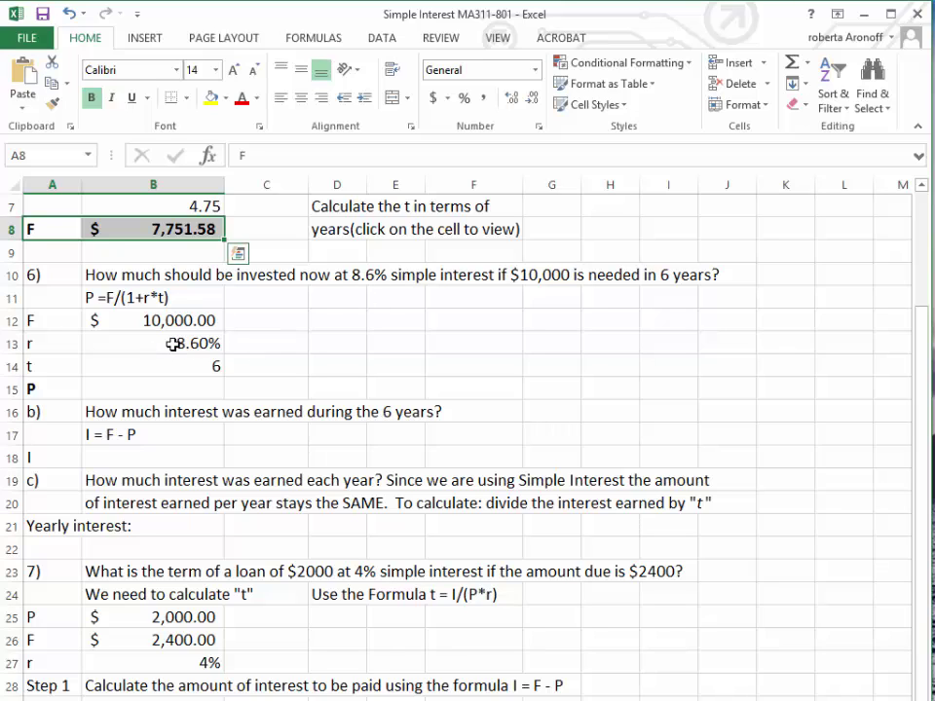
left_click(106, 389)
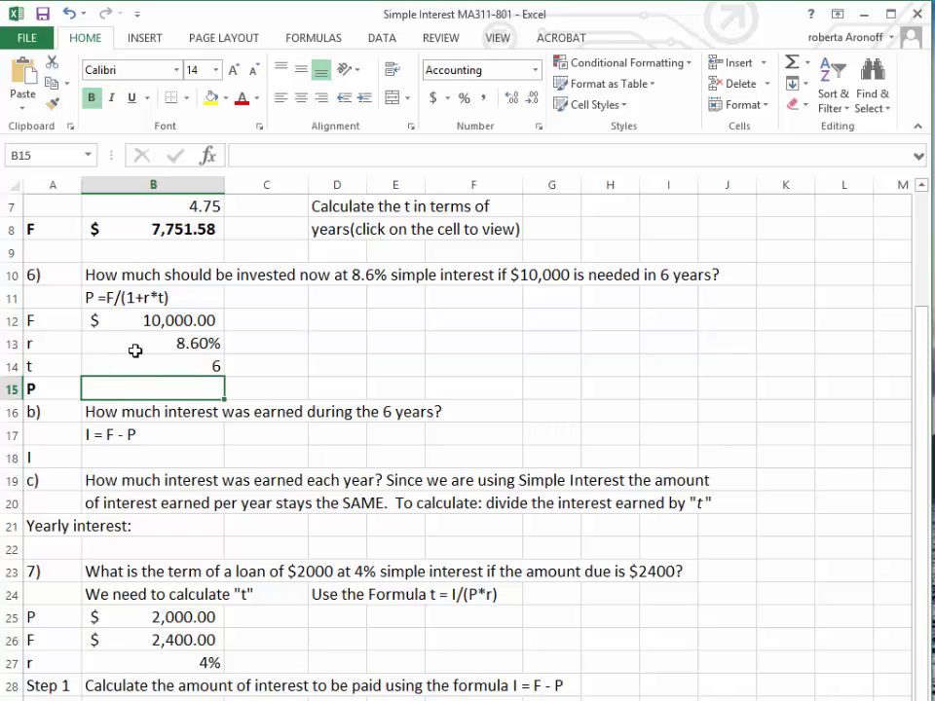
type("=")
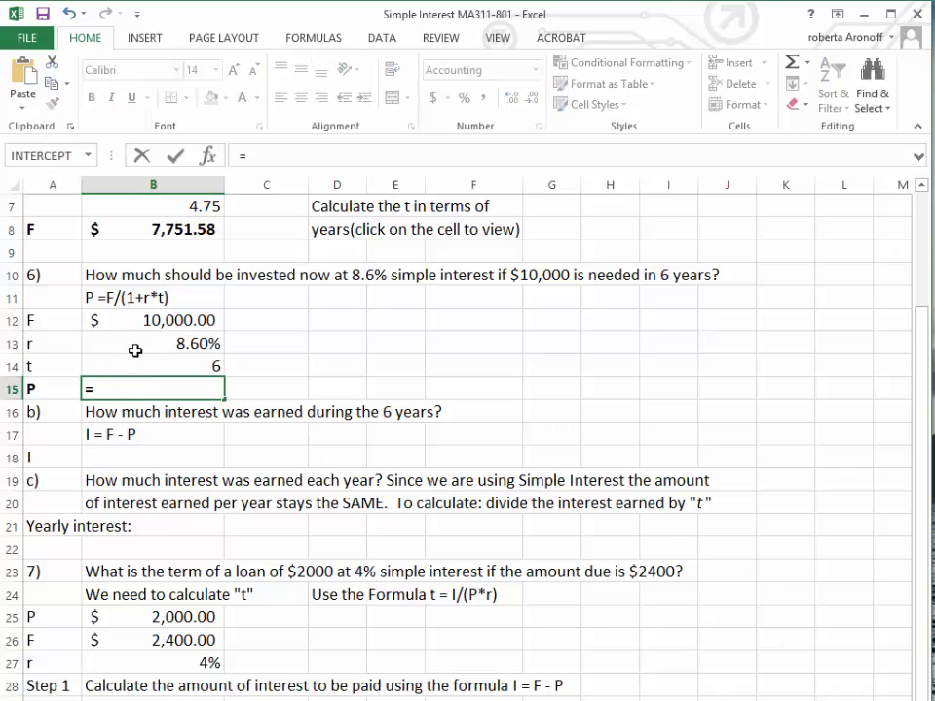
left_click(130, 320)
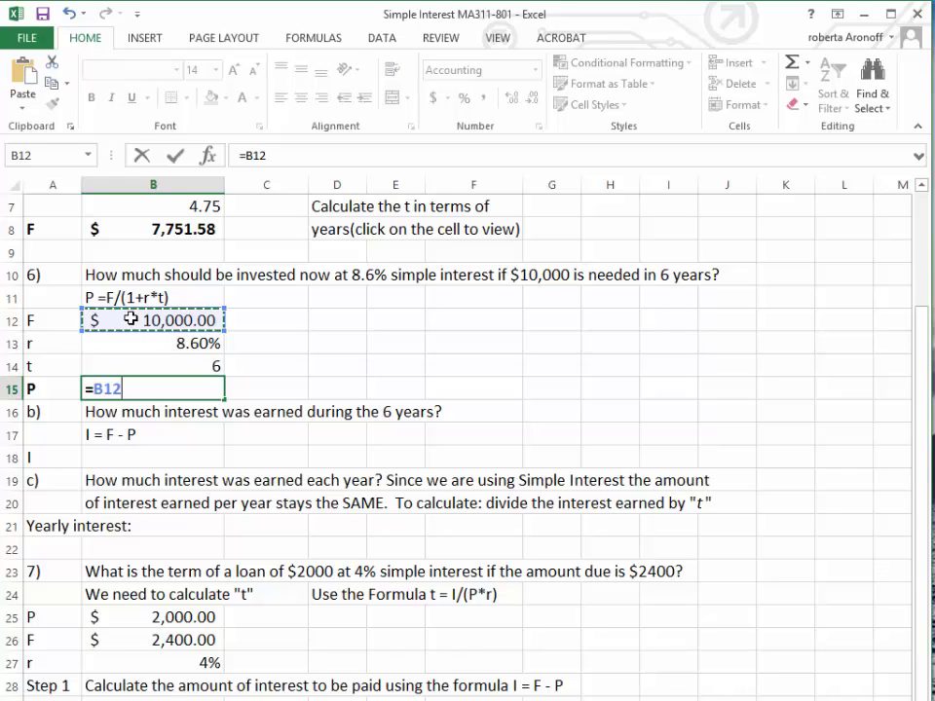
type("/")
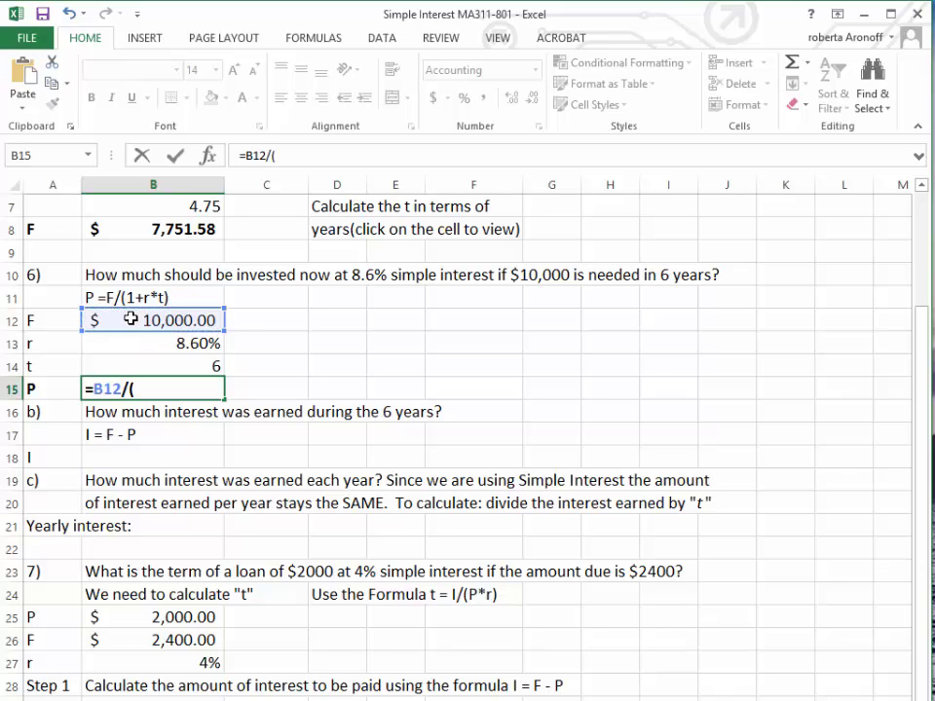
type("(+")
key("BackSpace")
type("1+")
left_click(130, 343)
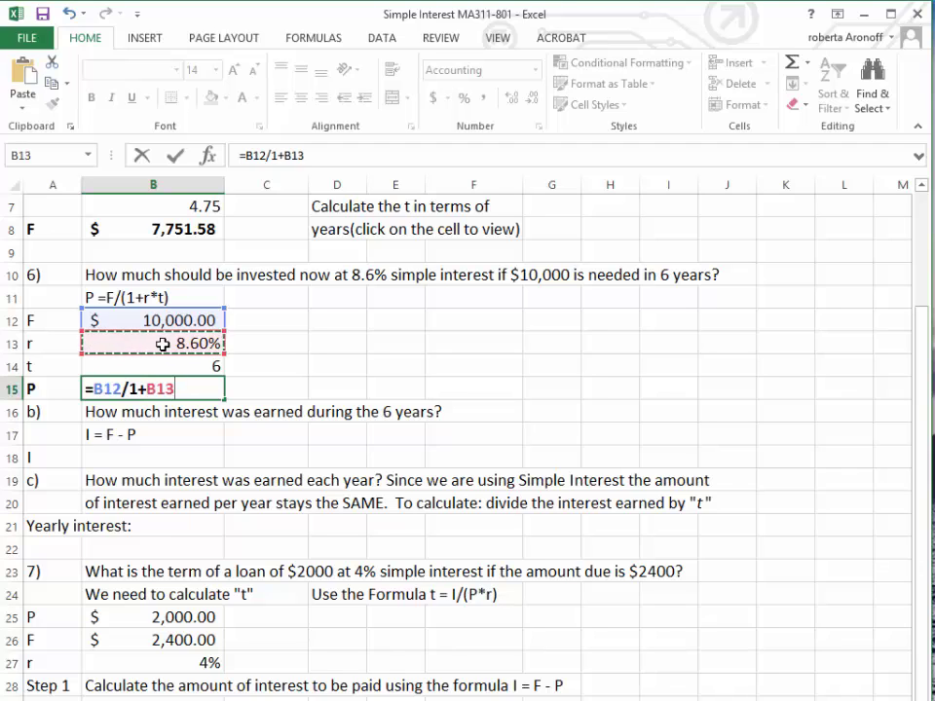
type("*")
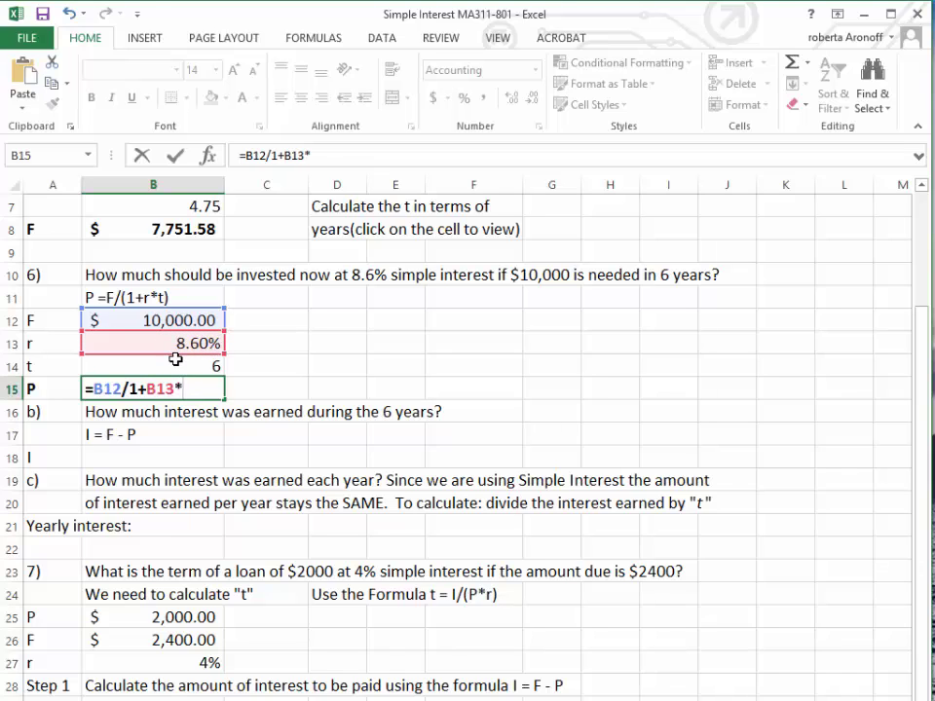
left_click(181, 362)
type(")")
key("Return")
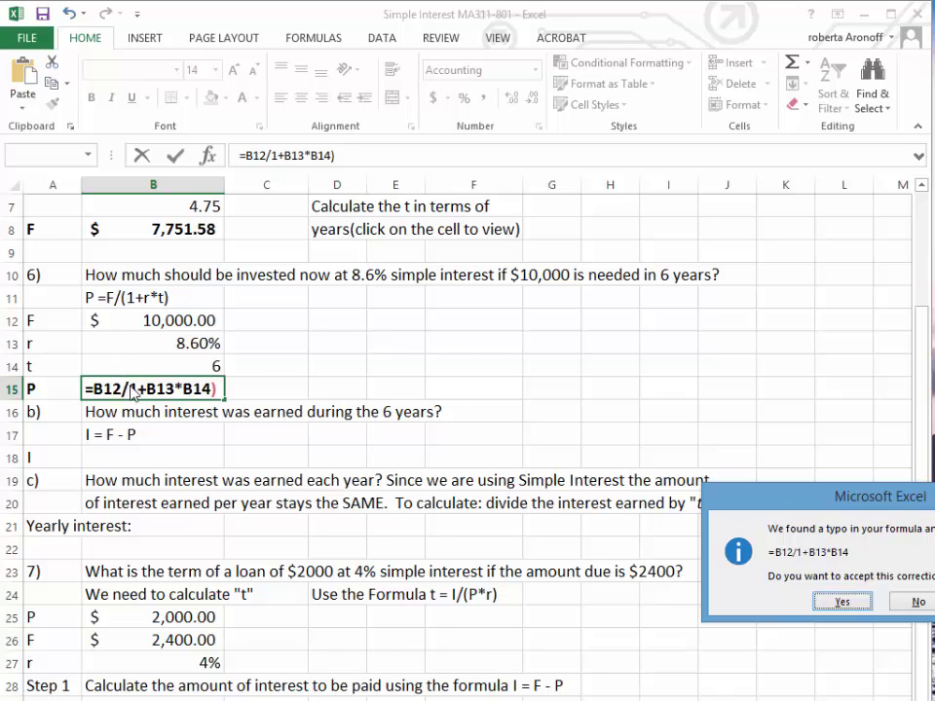
Reject the suggested correction and add the missing opening parenthesis so that B15's formula reads =B12/(1+B13*B14).
left_click(918, 602)
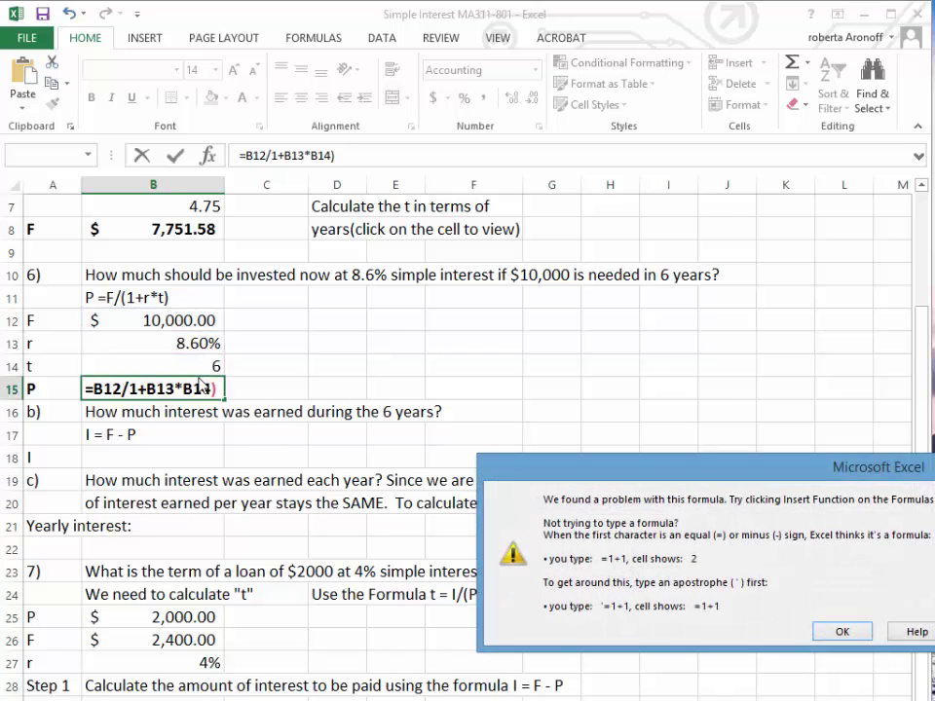
left_click(916, 631)
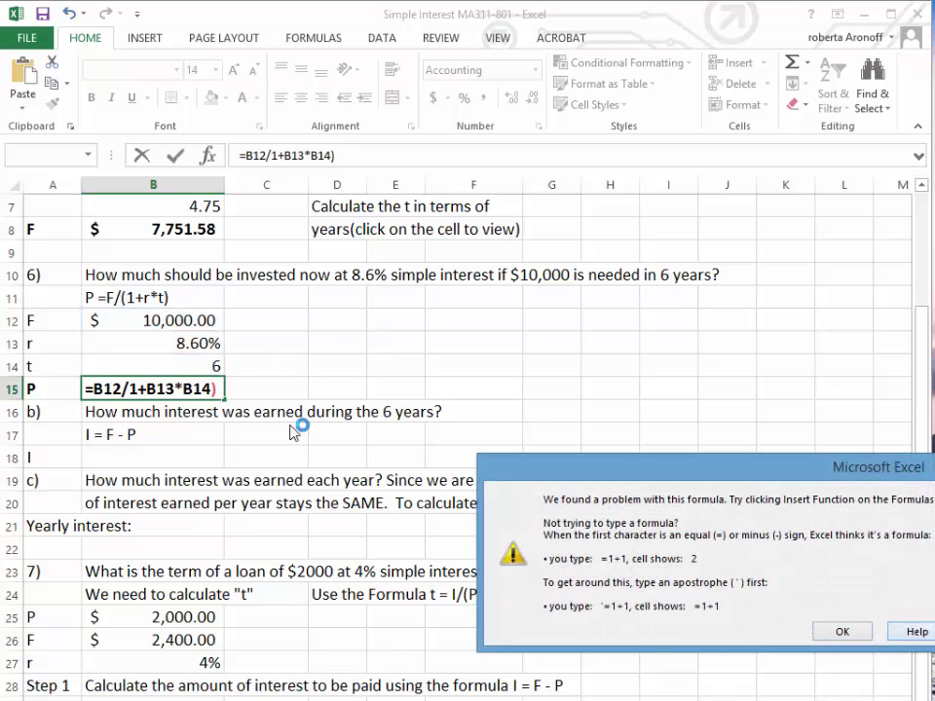
left_click(134, 394)
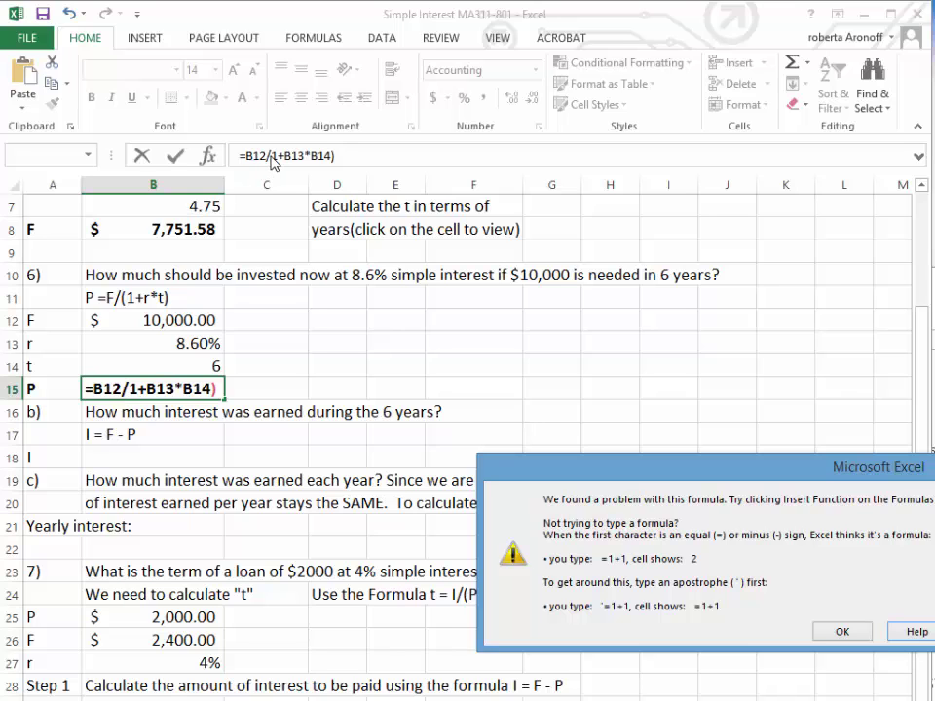
left_click(839, 631)
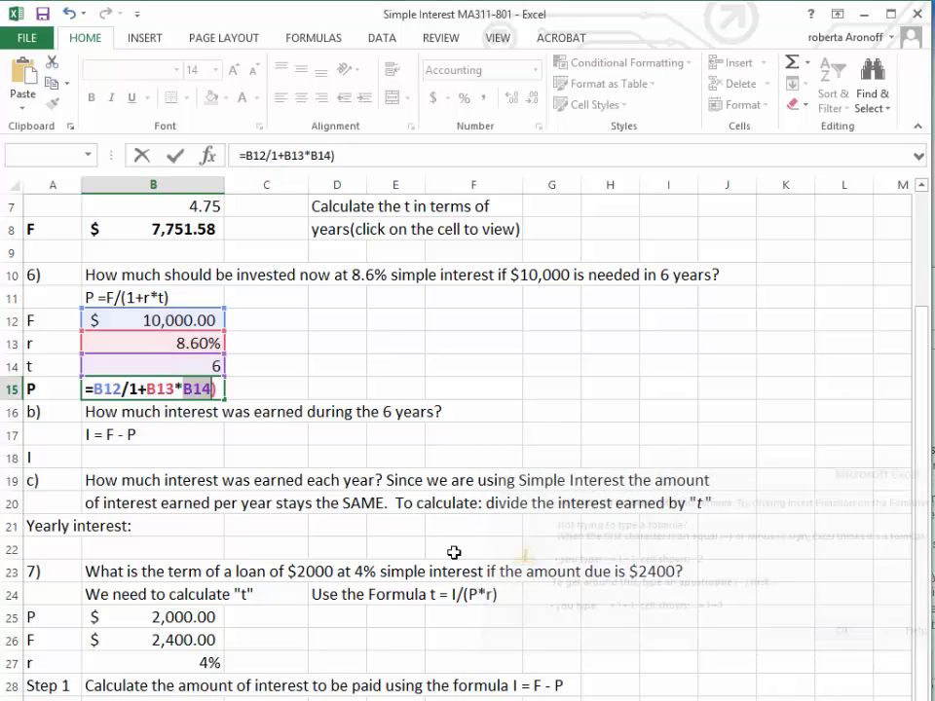
left_click(132, 389)
type("(")
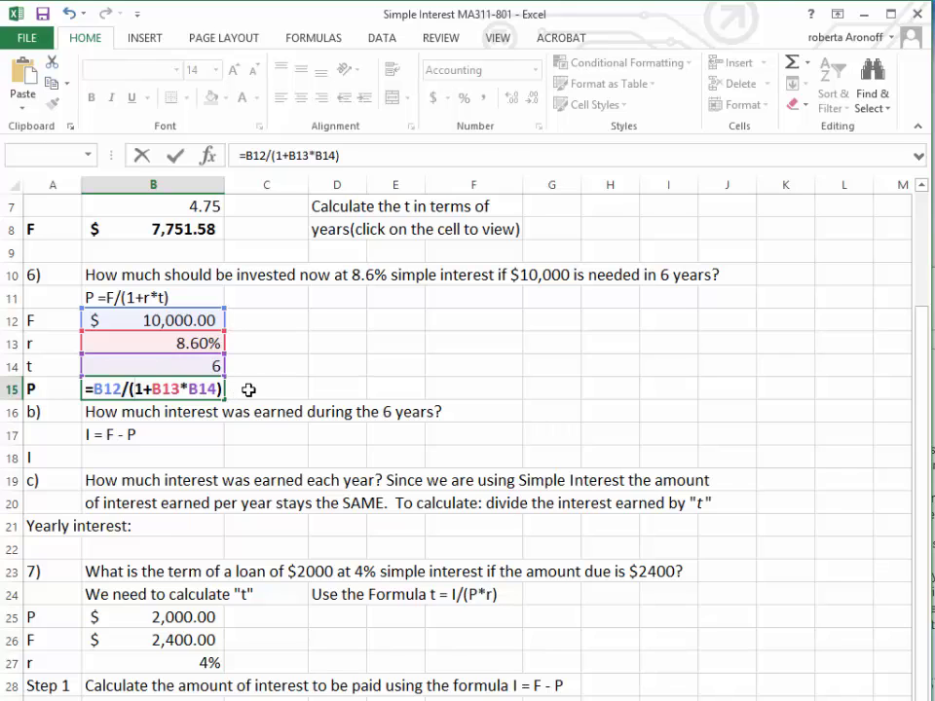
key("Return")
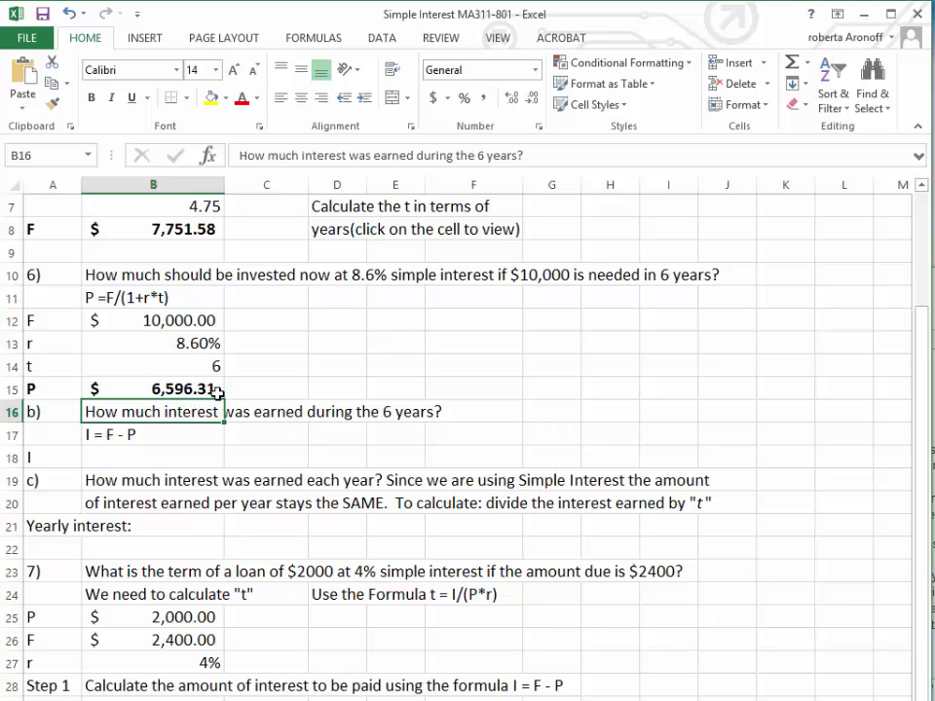
Make the interest formula "I = F - P" in B17 bold.
left_click(251, 435)
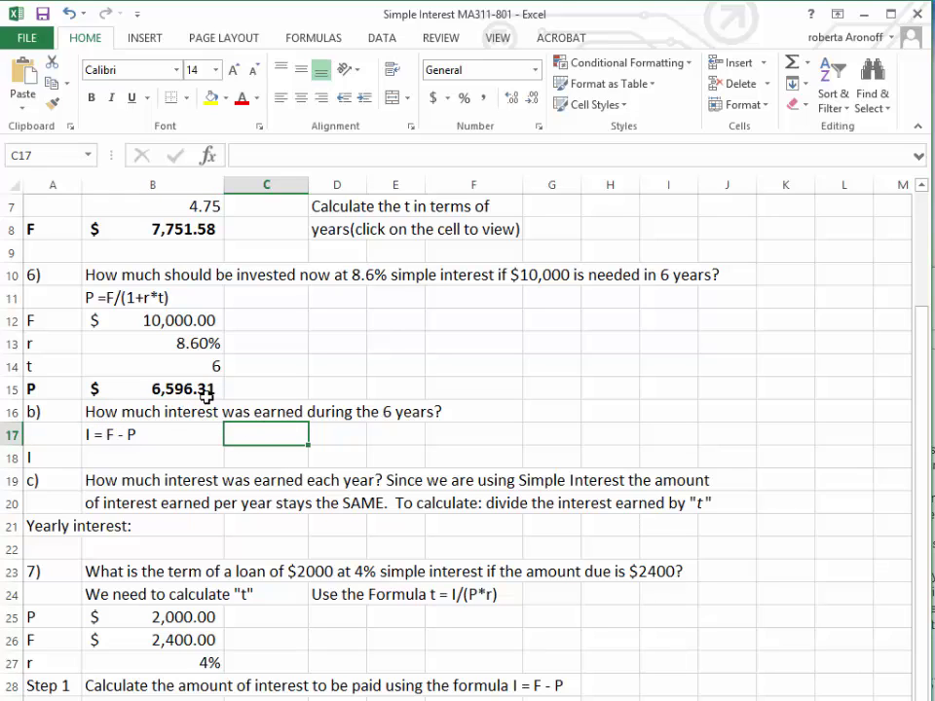
left_click(105, 434)
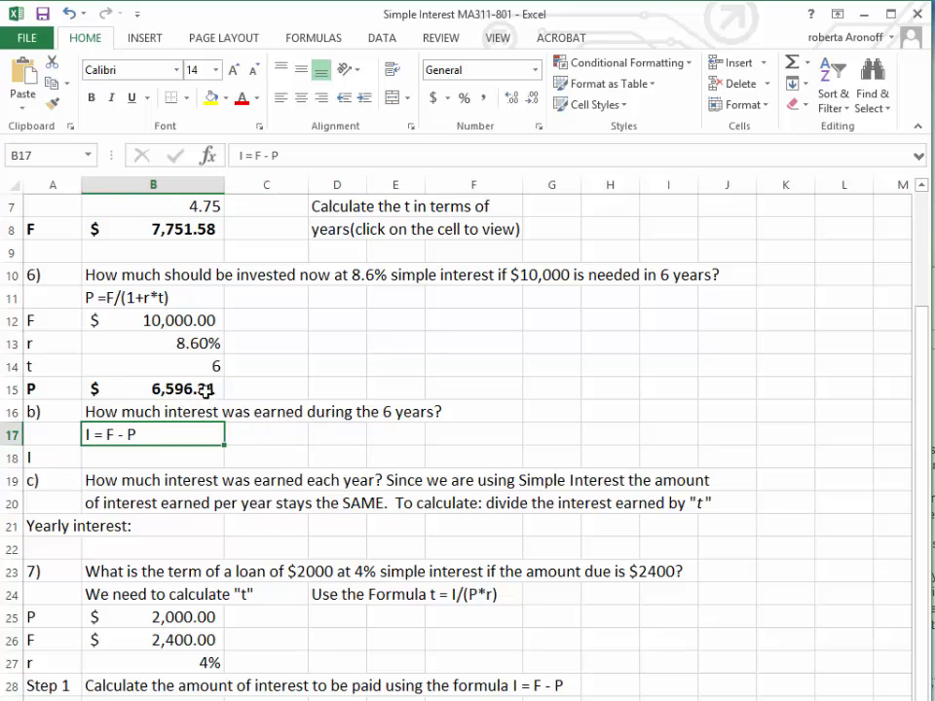
left_click(91, 97)
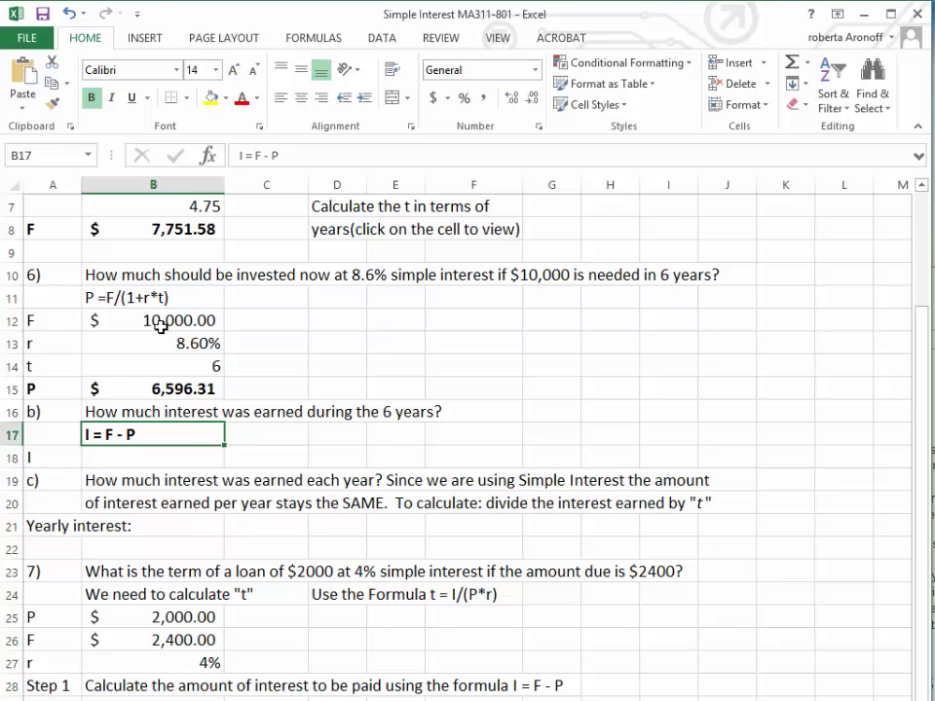
Calculate problem 6b's interest earned in B18 with the formula =B12-B15, and make A18:B18 bold.
left_click(115, 460)
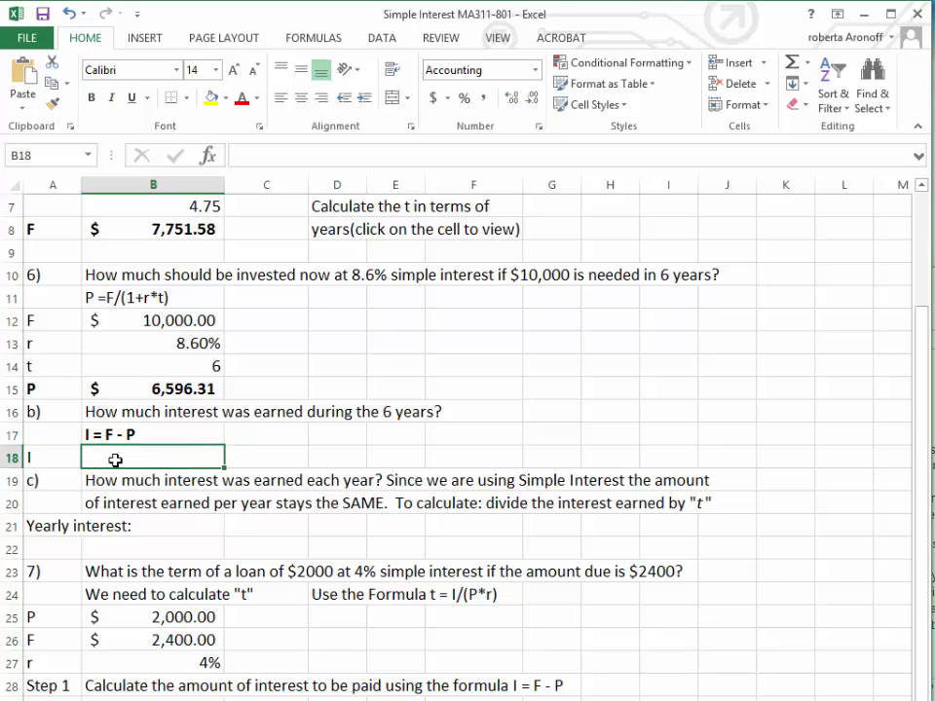
type("=")
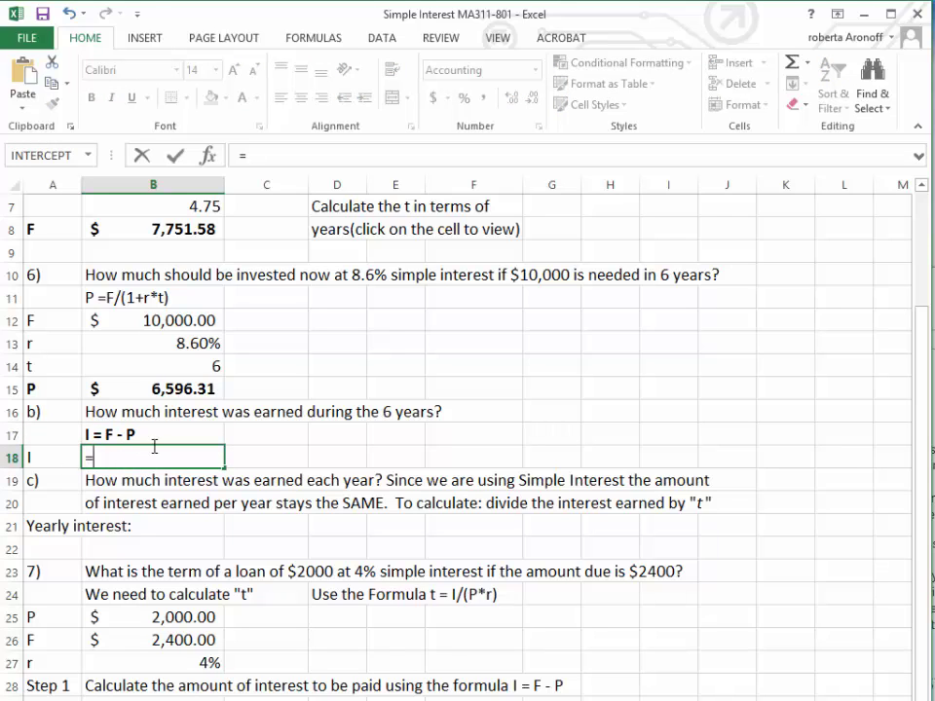
left_click(120, 319)
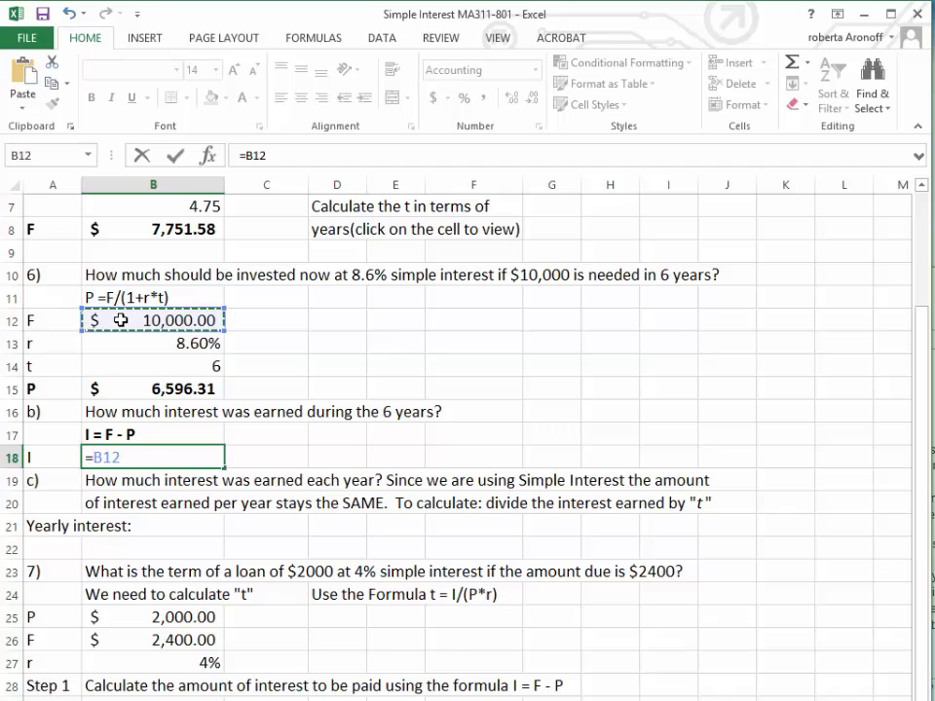
type("-")
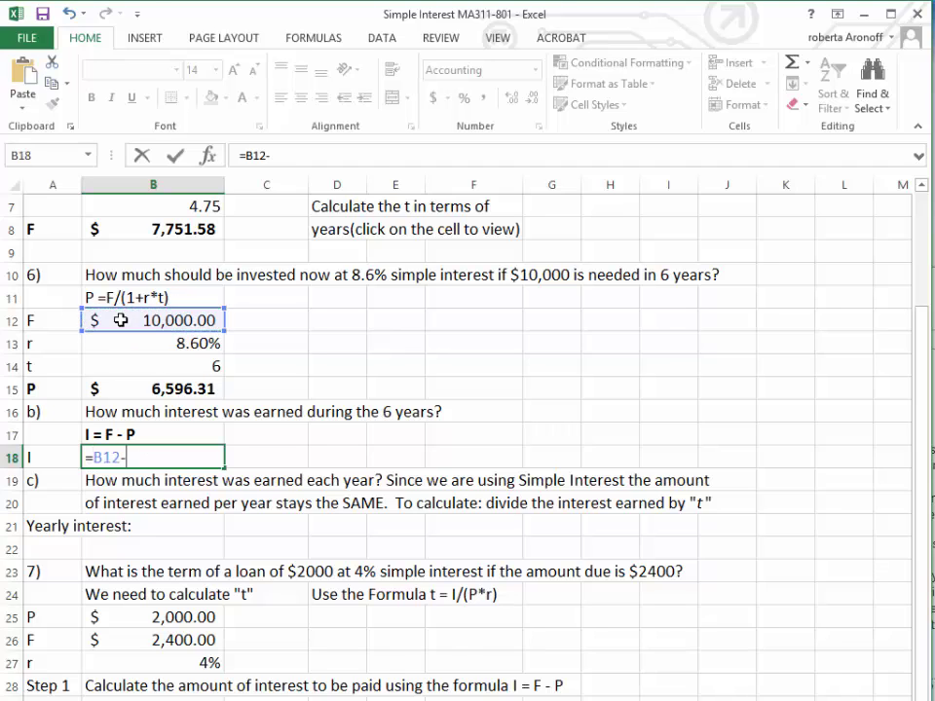
left_click(159, 389)
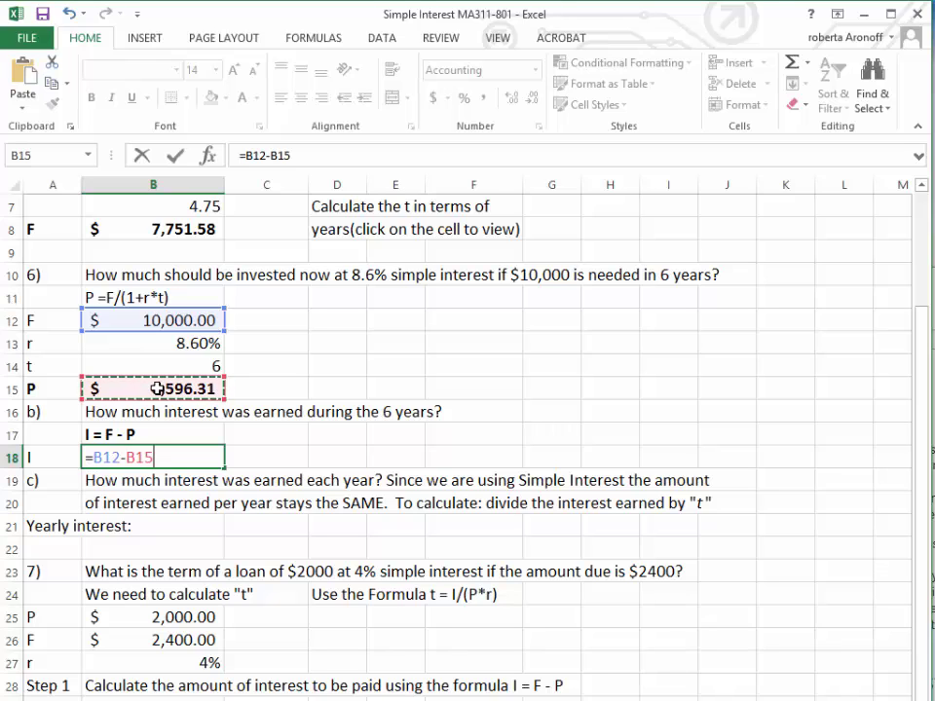
key("Return")
left_click_drag(56, 456, 161, 456)
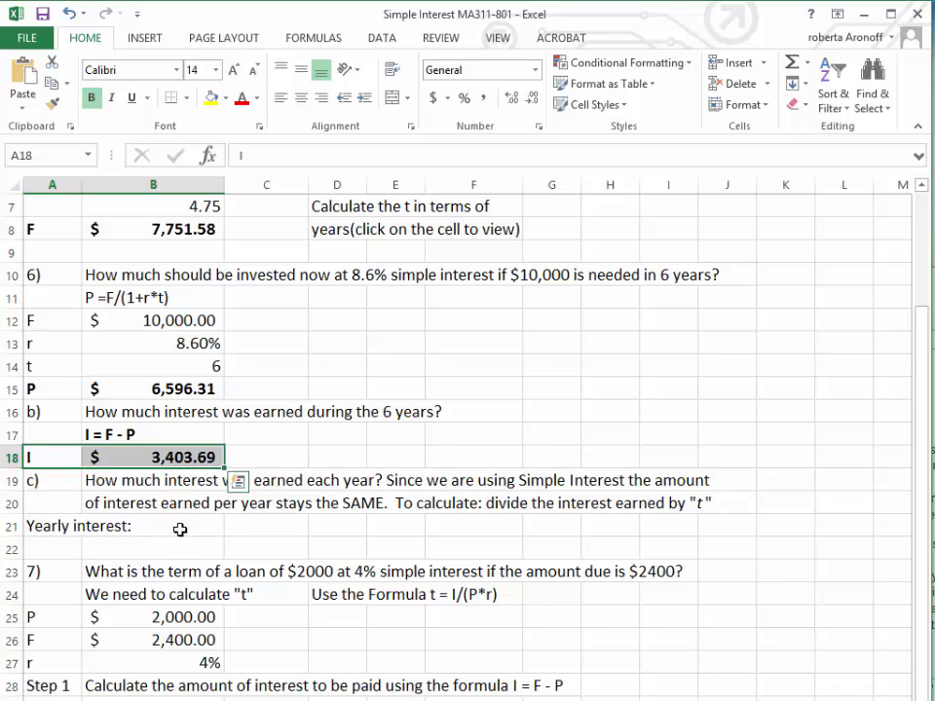
Calculate problem 6c's yearly interest in C21 with the formula =B18/B14, and make the result bold.
left_click(223, 524)
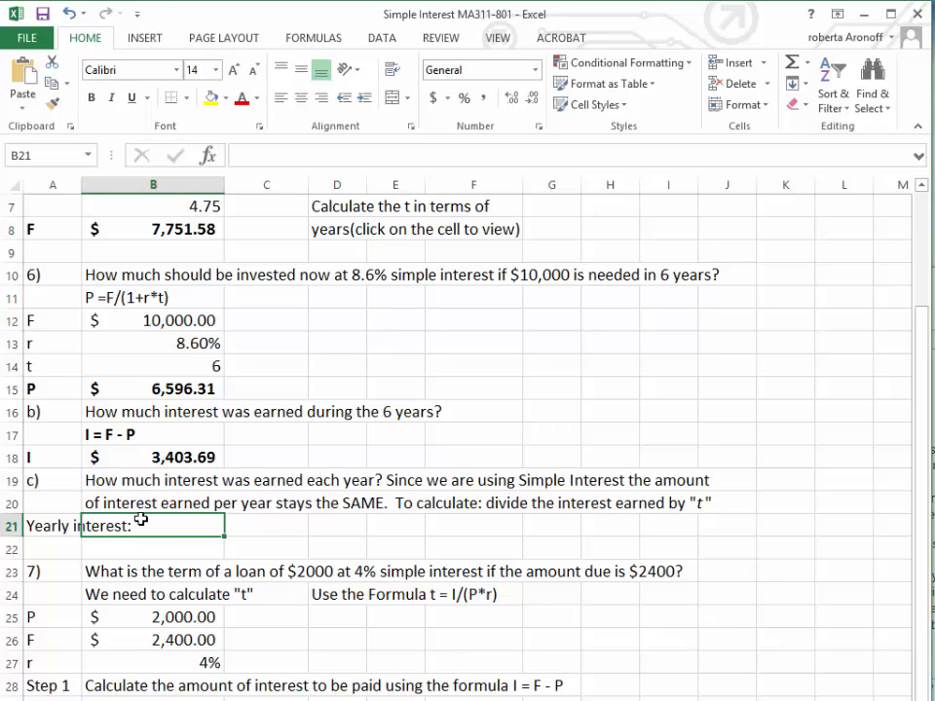
left_click(266, 524)
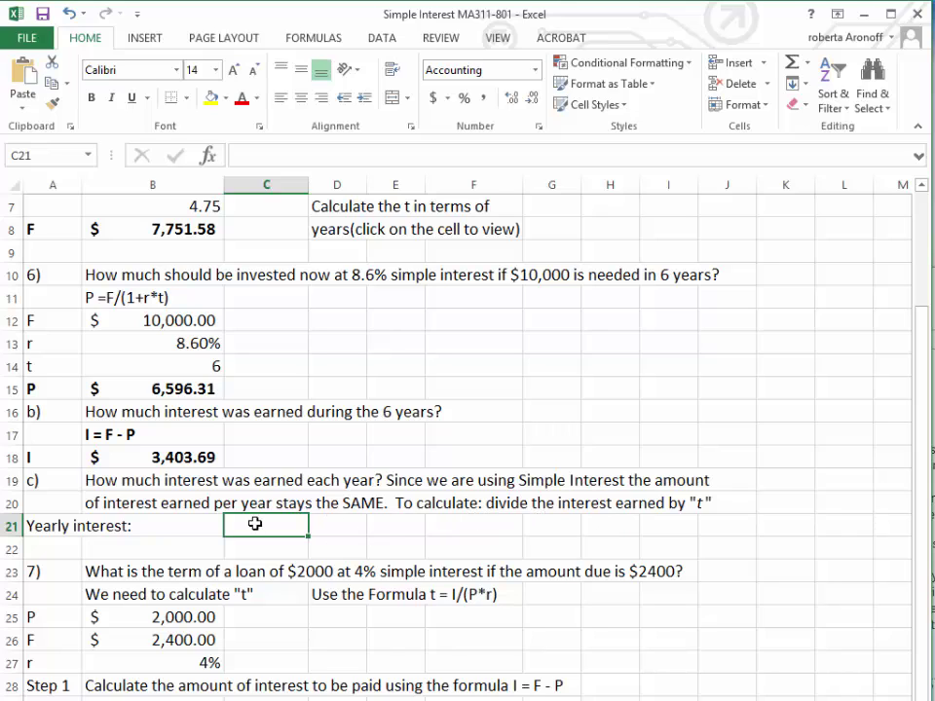
type("=")
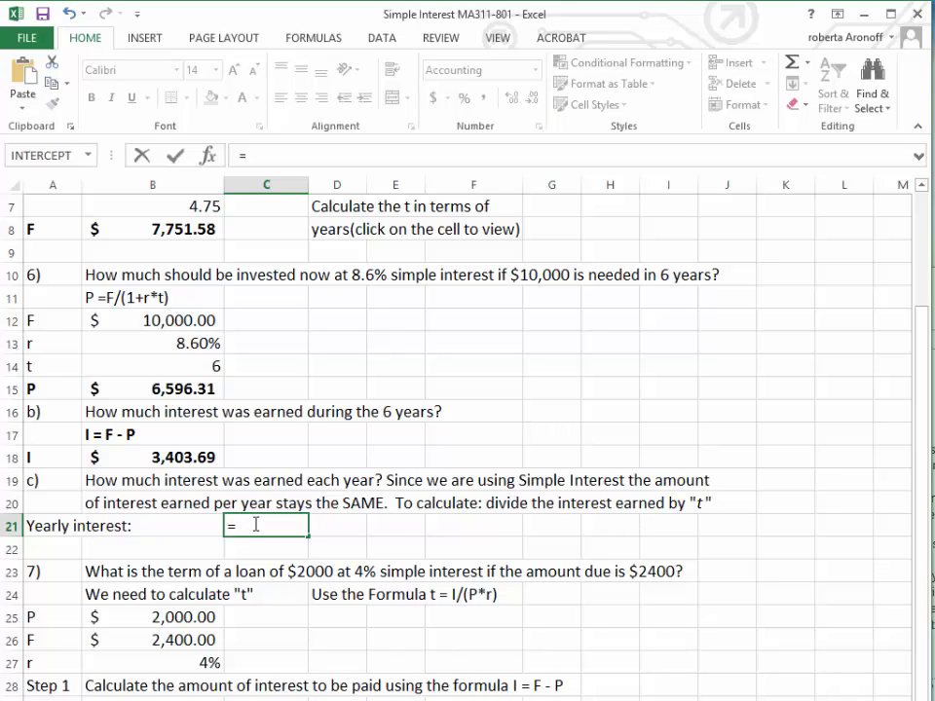
left_click(197, 457)
type("/")
left_click(185, 369)
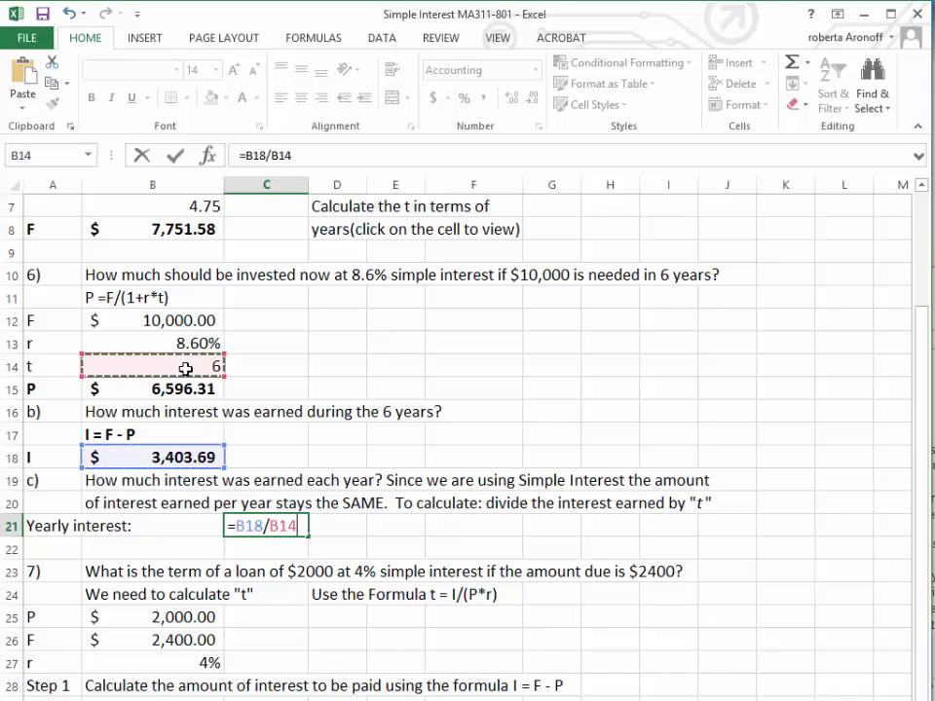
key("Return")
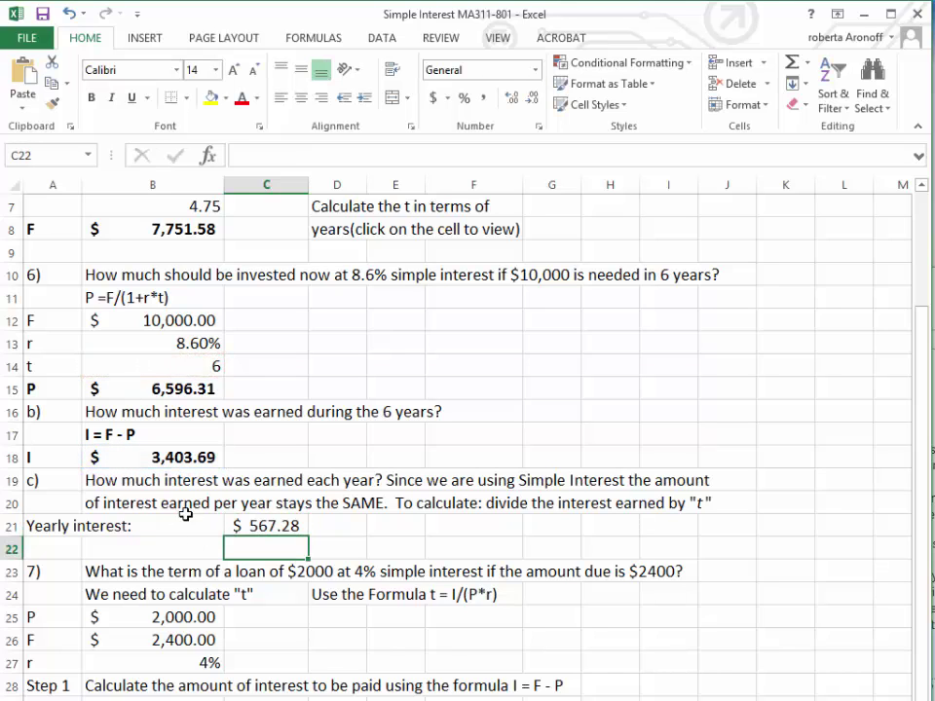
left_click(243, 525)
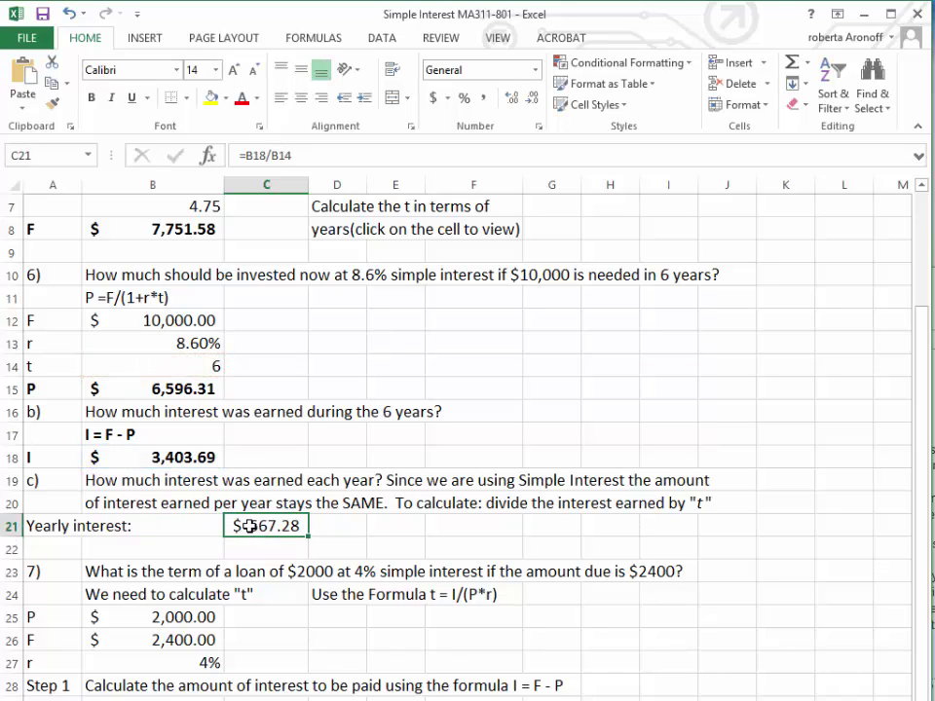
left_click(94, 98)
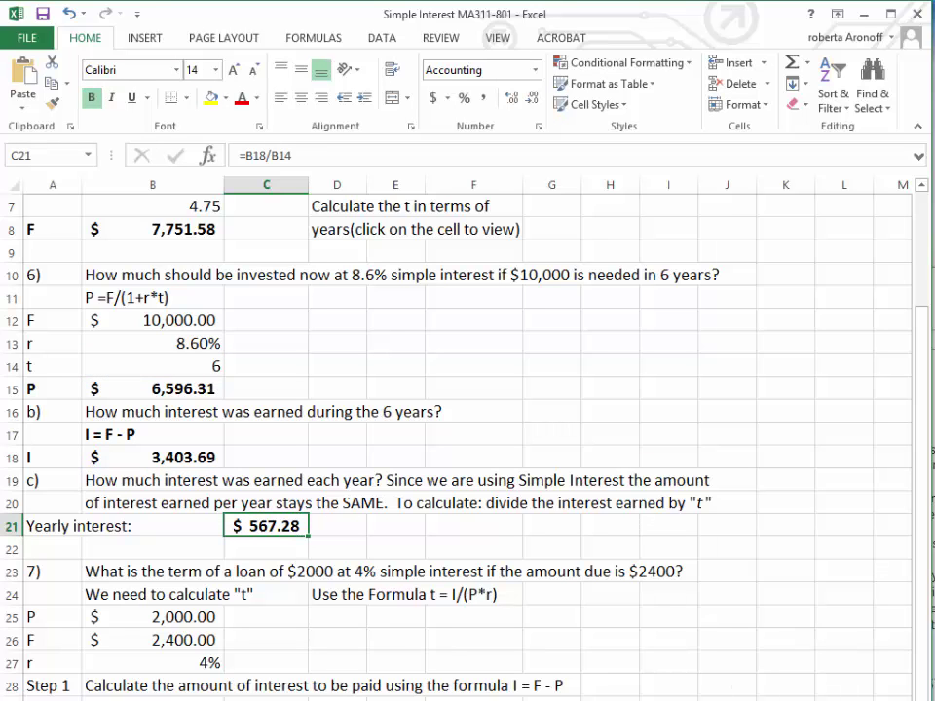
Calculate problem 7's interest to be paid in B29 with the formula =B26-B25.
scroll(523, 492, "down", 3)
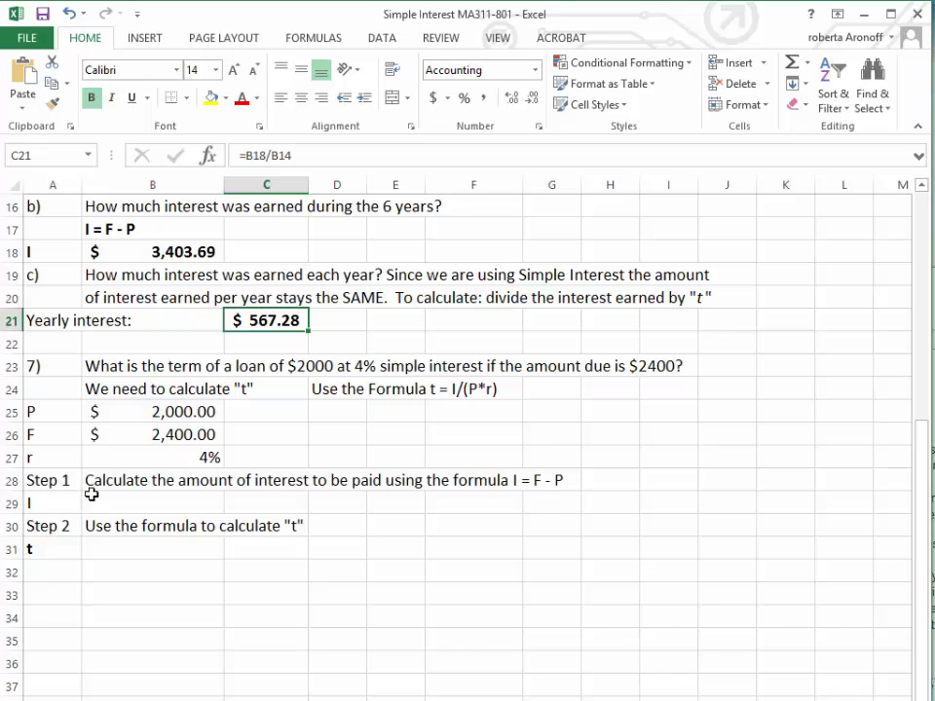
left_click(143, 502)
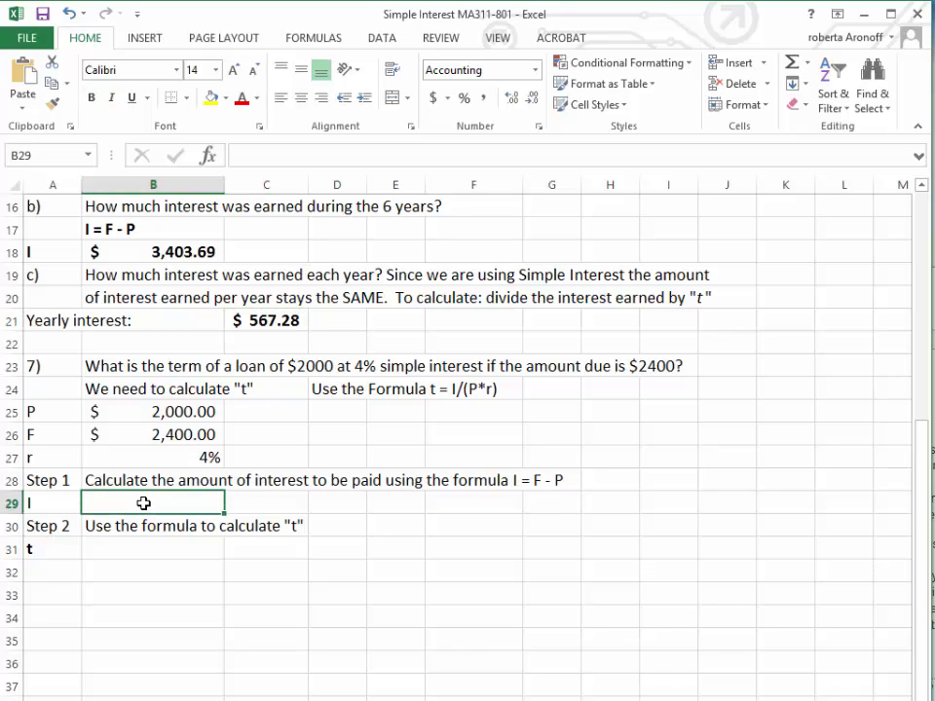
type("=")
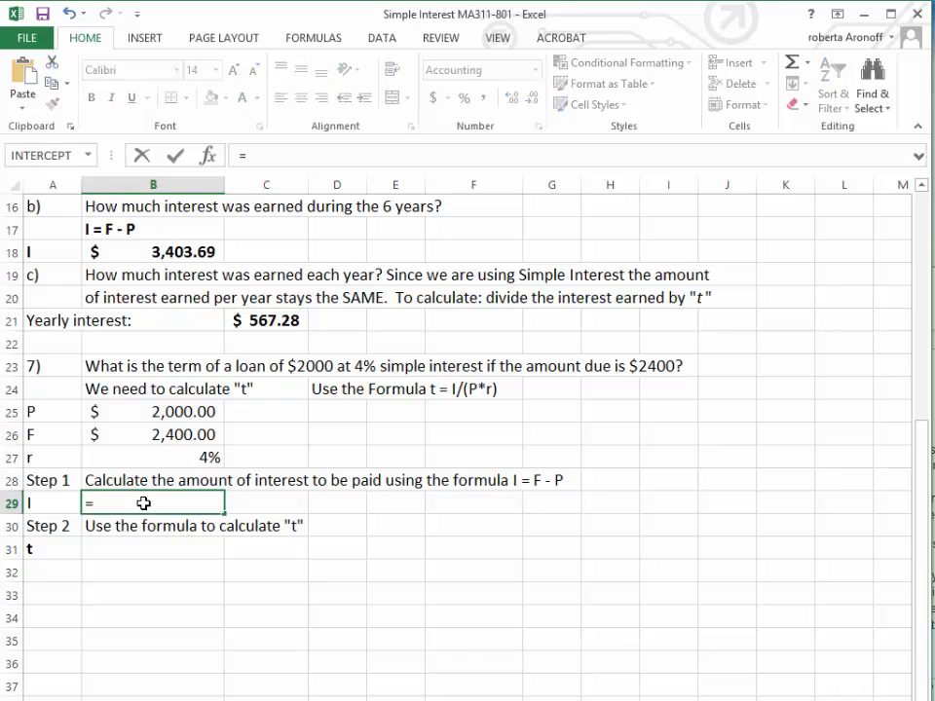
left_click(159, 440)
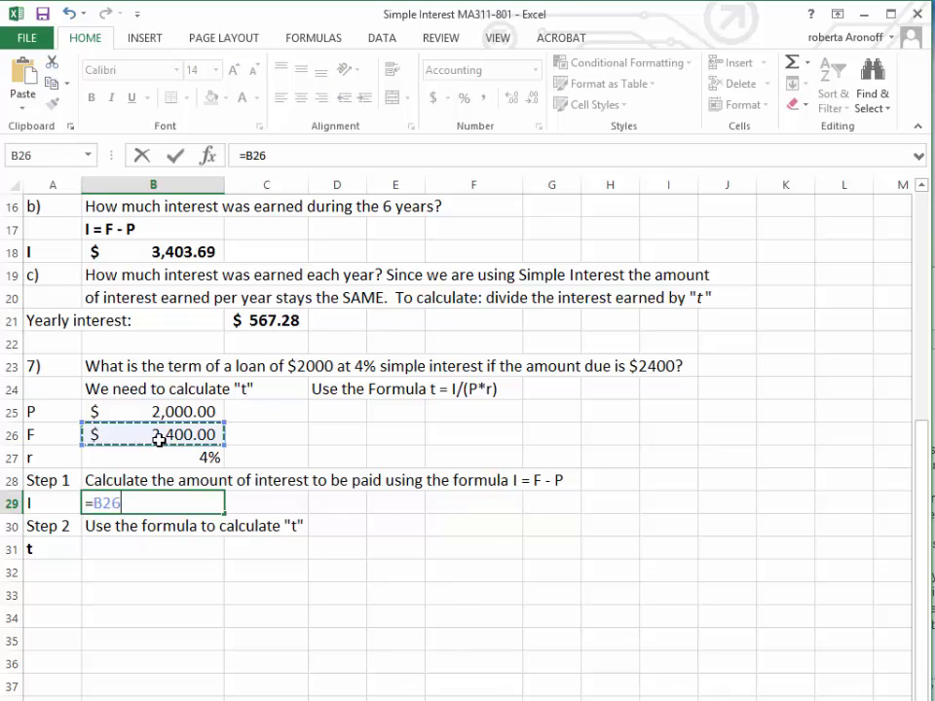
type("-")
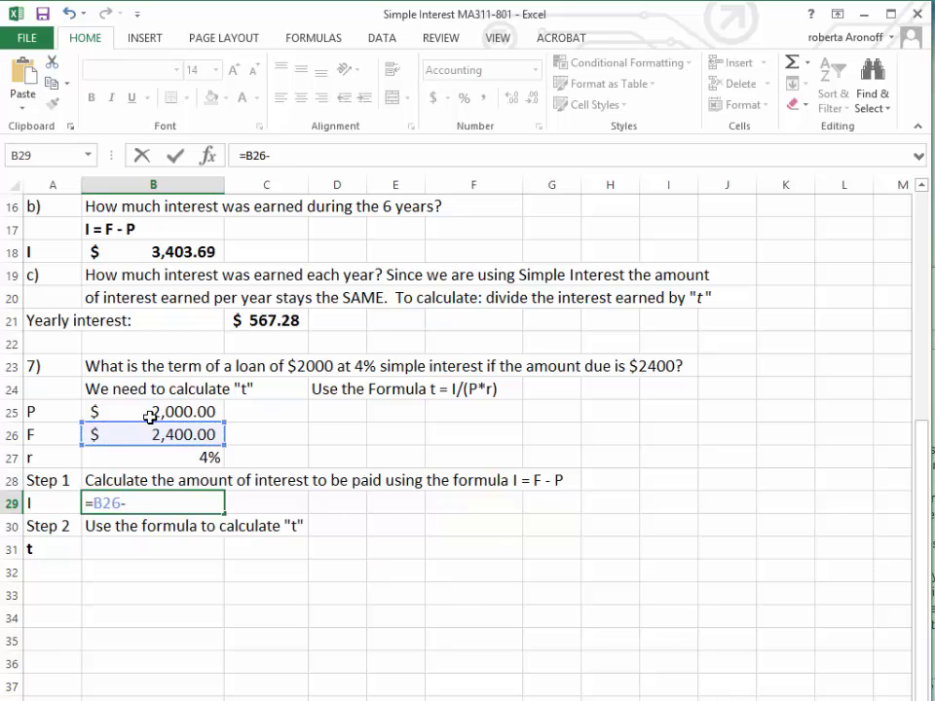
left_click(149, 416)
key("Return")
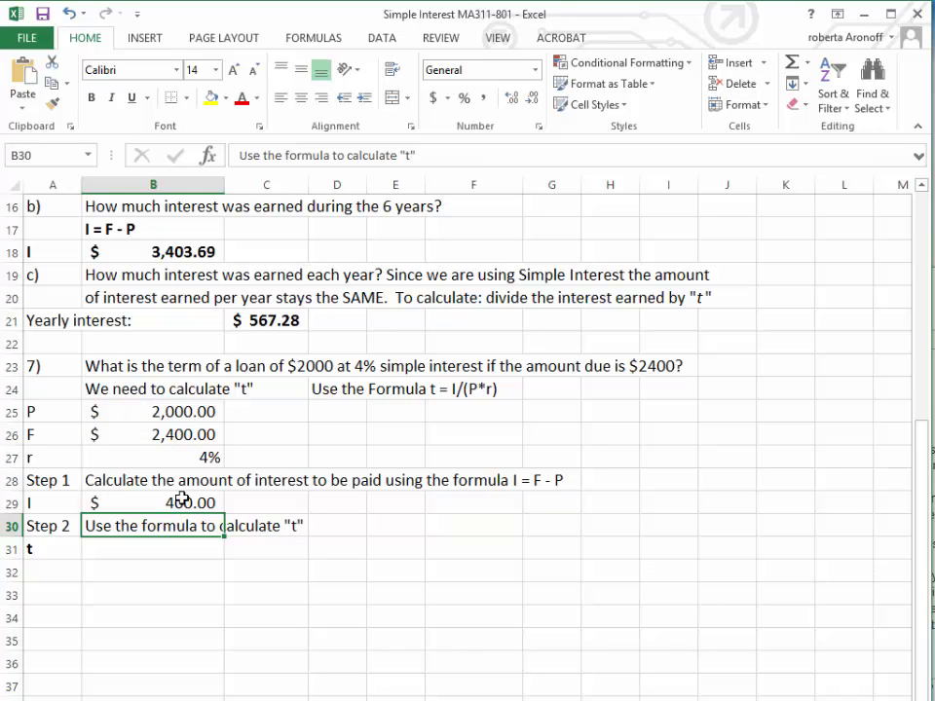
Calculate problem 7's loan term t in B31 with the formula =B29/(B25*B27).
left_click(127, 553)
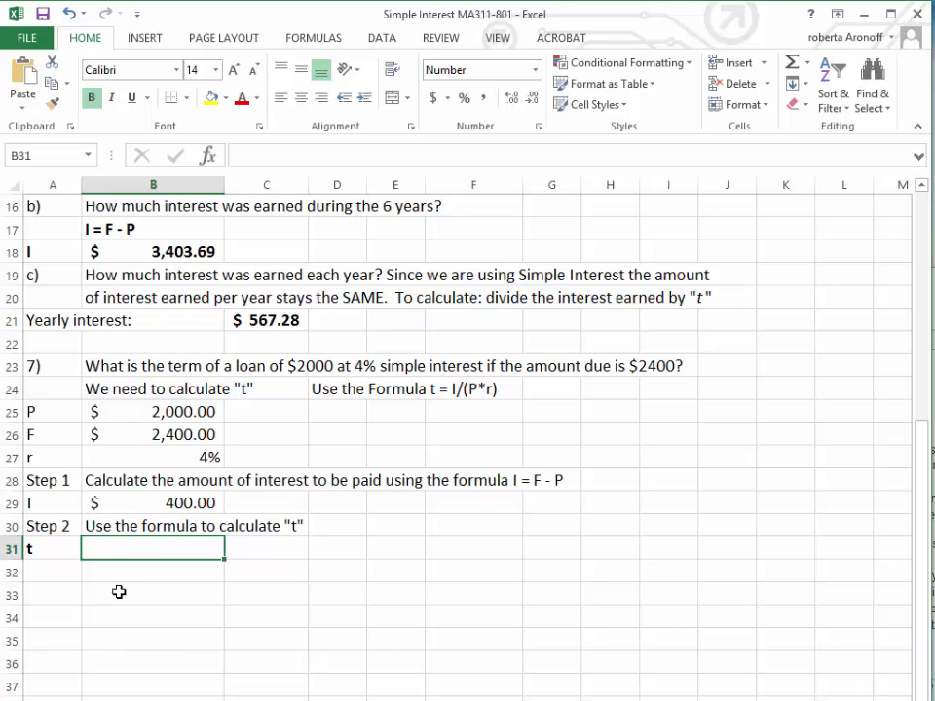
type("=")
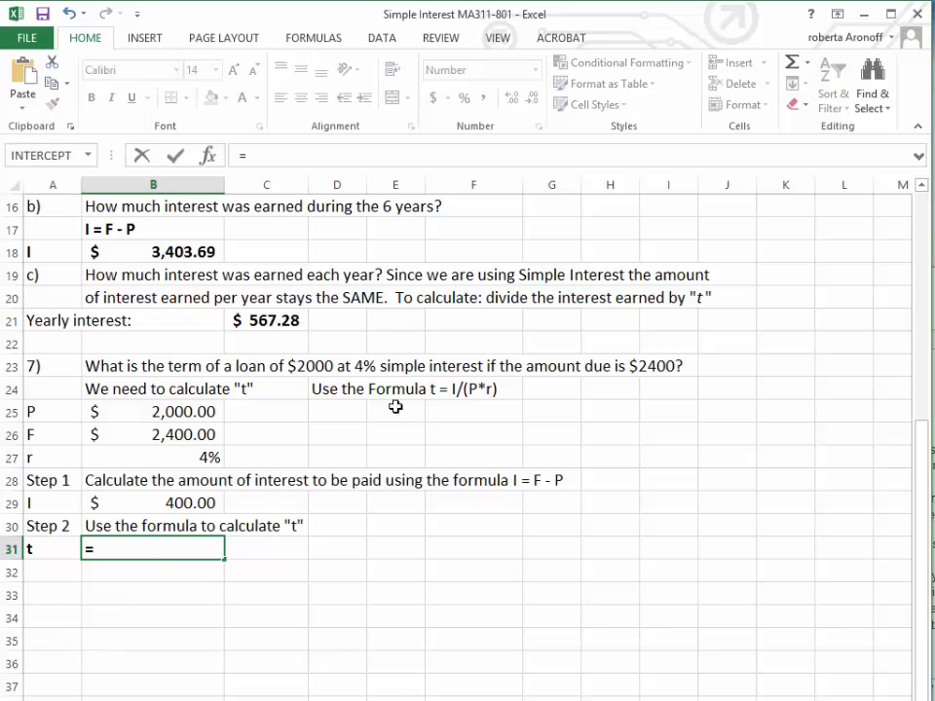
left_click(162, 505)
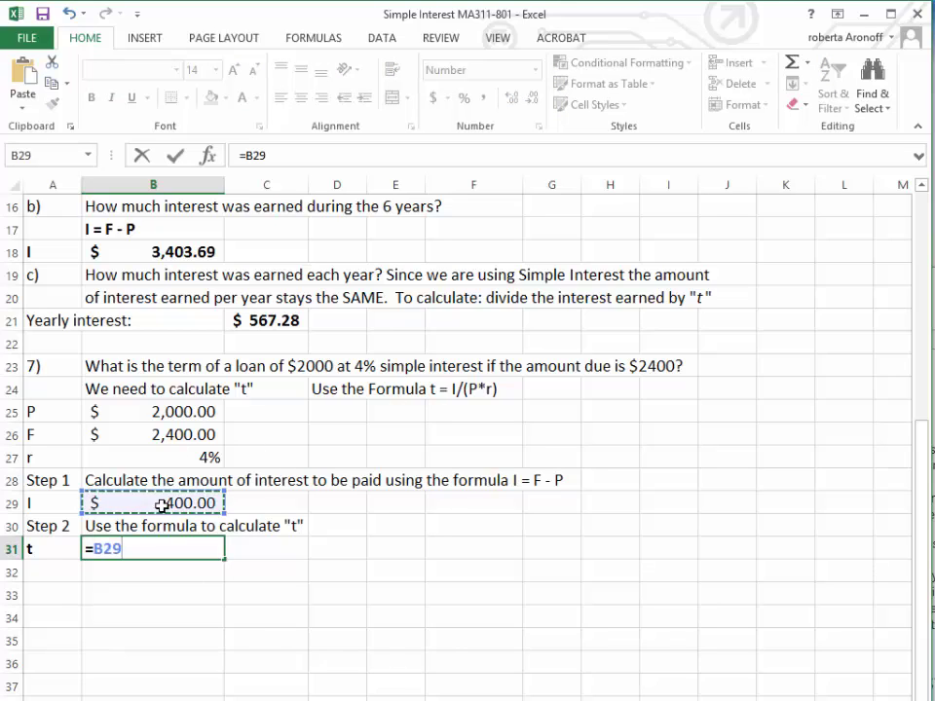
type("/(")
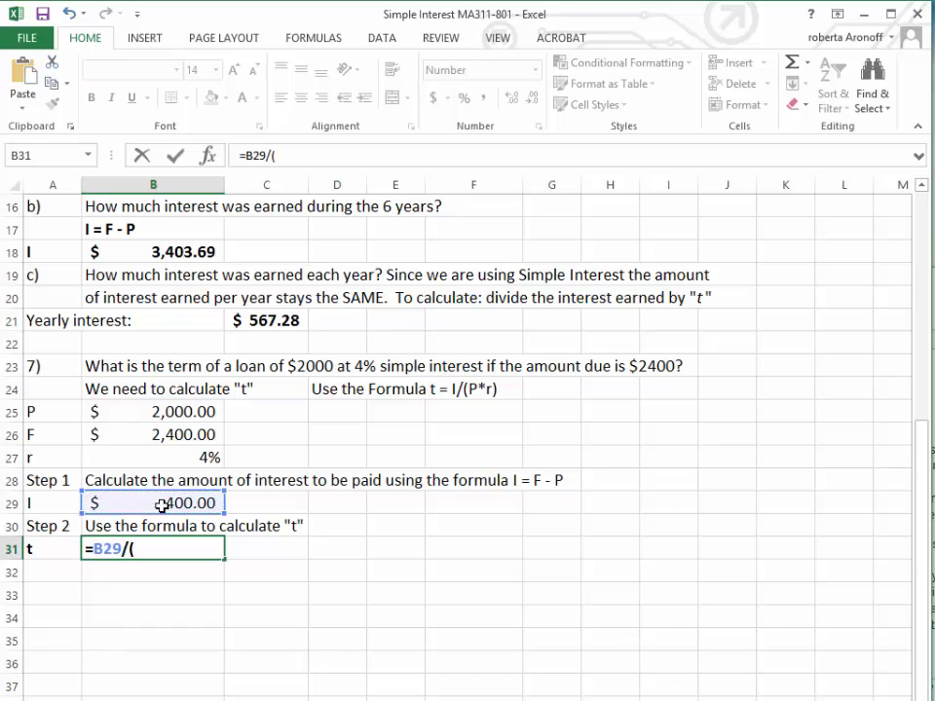
left_click(168, 412)
type("*")
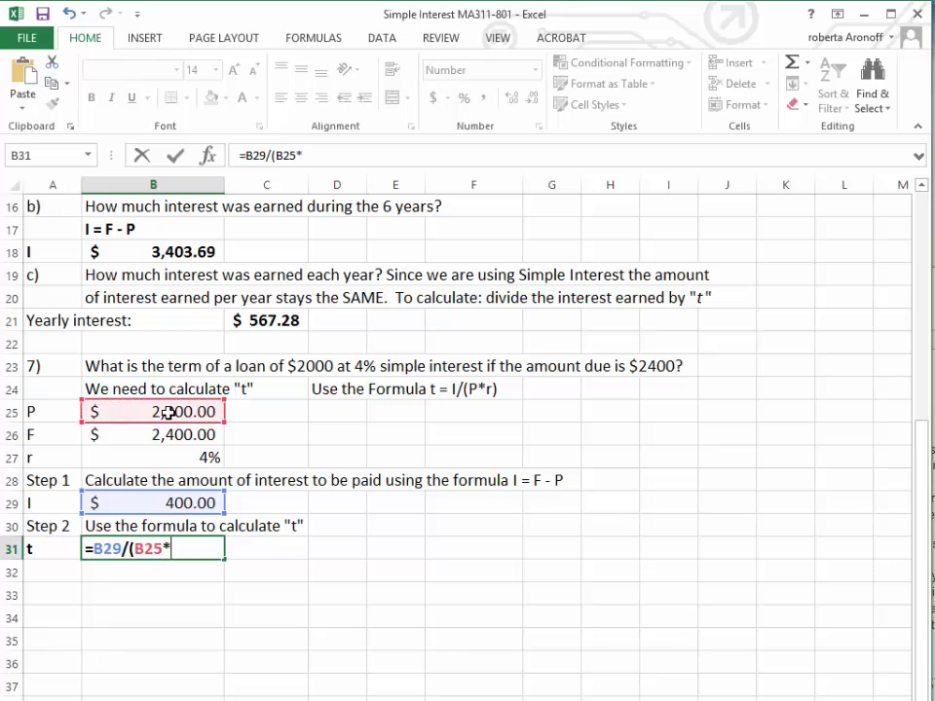
left_click(211, 456)
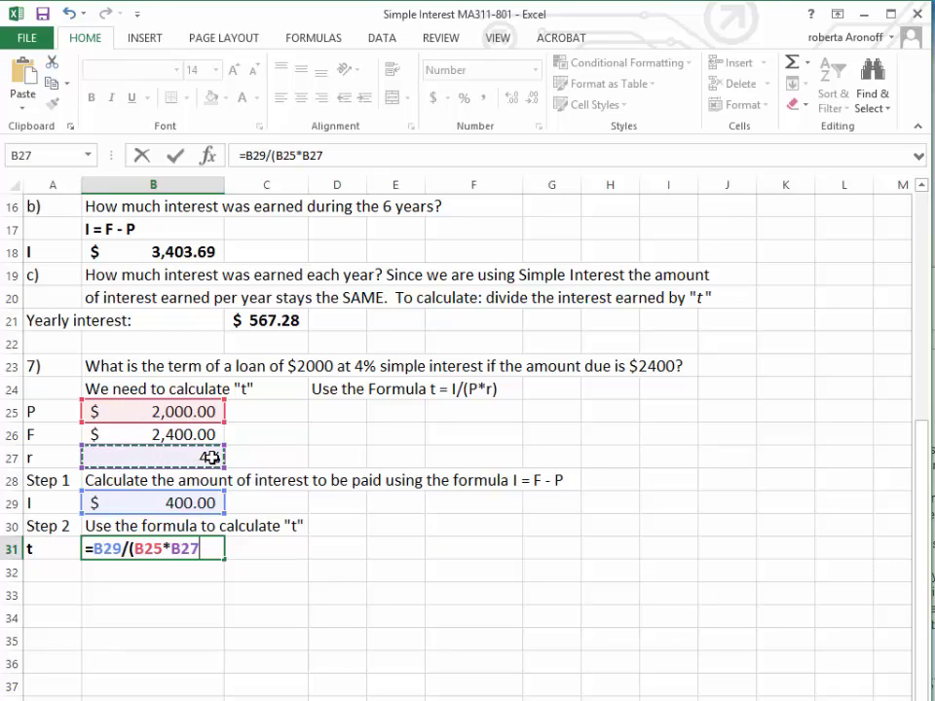
key("Return")
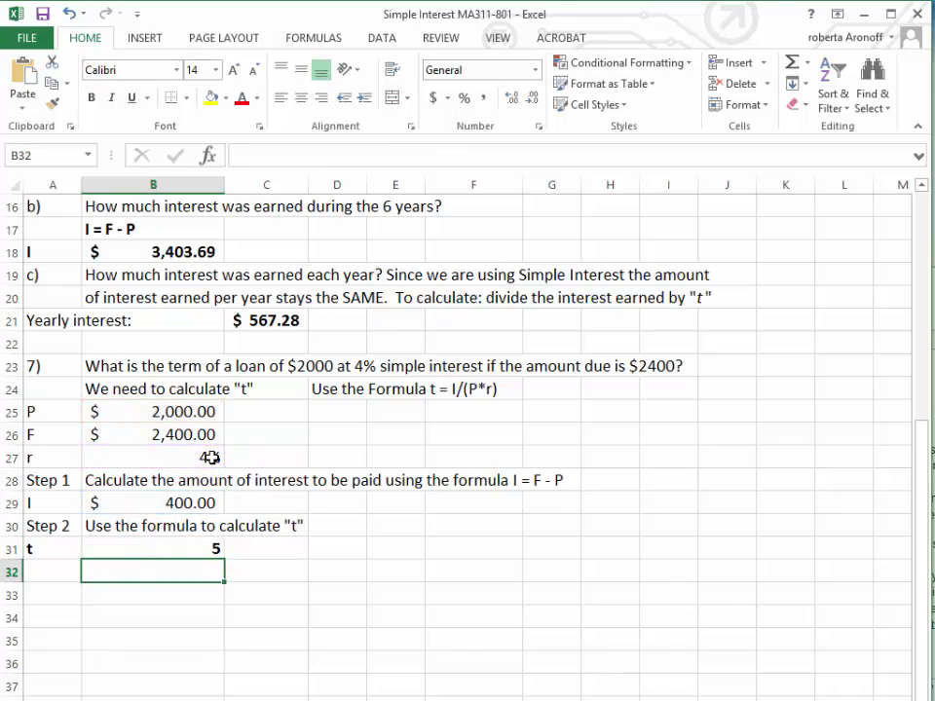